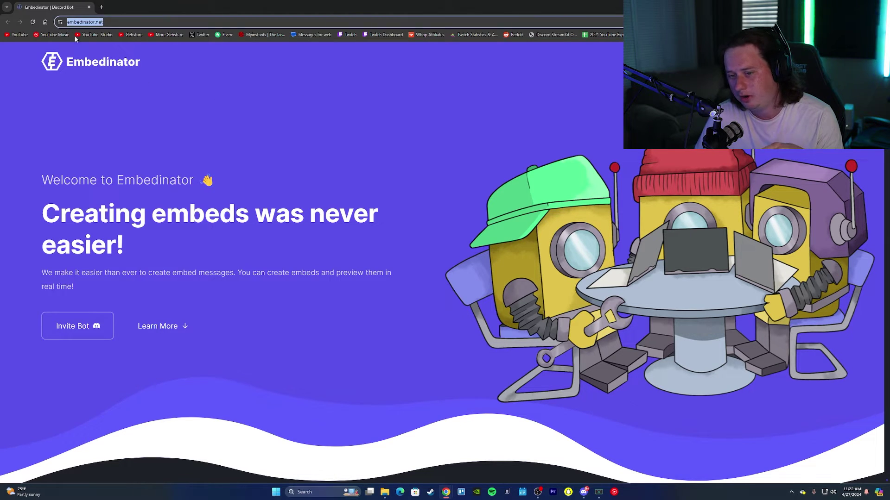
# Scroll over the embedinator.net page, then switch back to the Discord window
pyautogui.scroll(-4, 169, 93)
pyautogui.scroll(4, 120, 209)
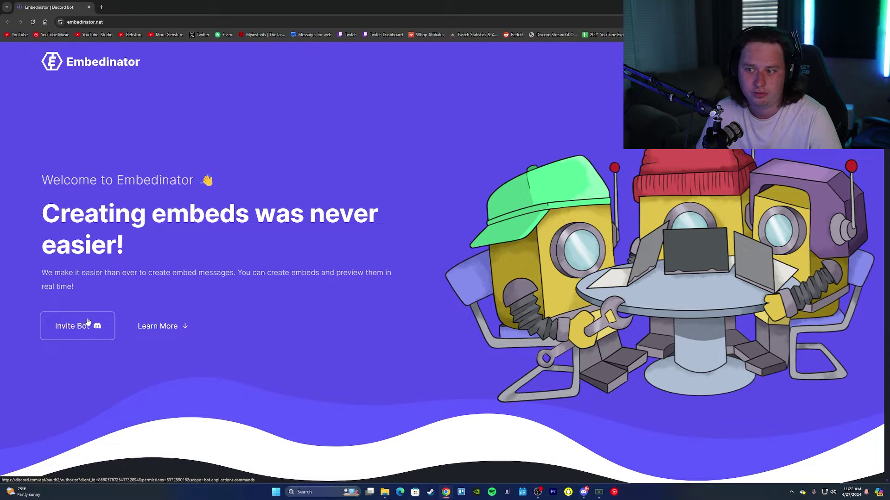
pyautogui.hotkey('alt', 'Tab')
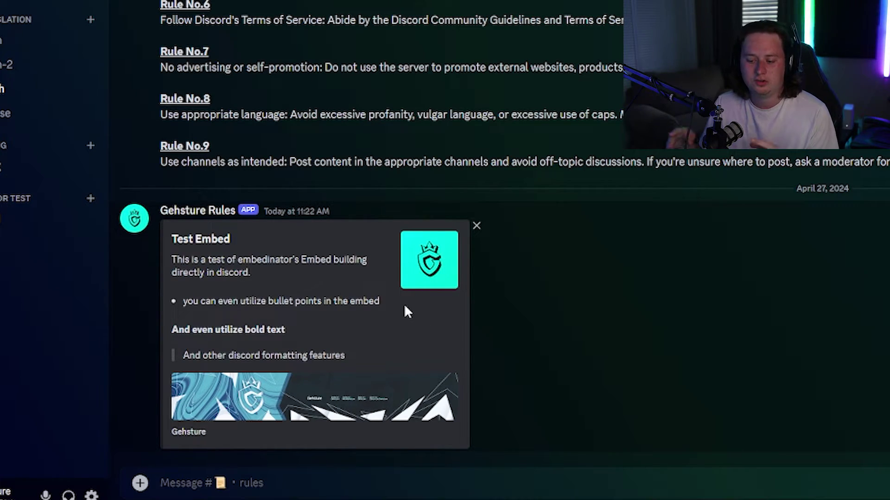
# Inspect the example Test Embed's body text, enlarged thumbnail and banner image in #rules
pyautogui.scroll(10, 388, 288)
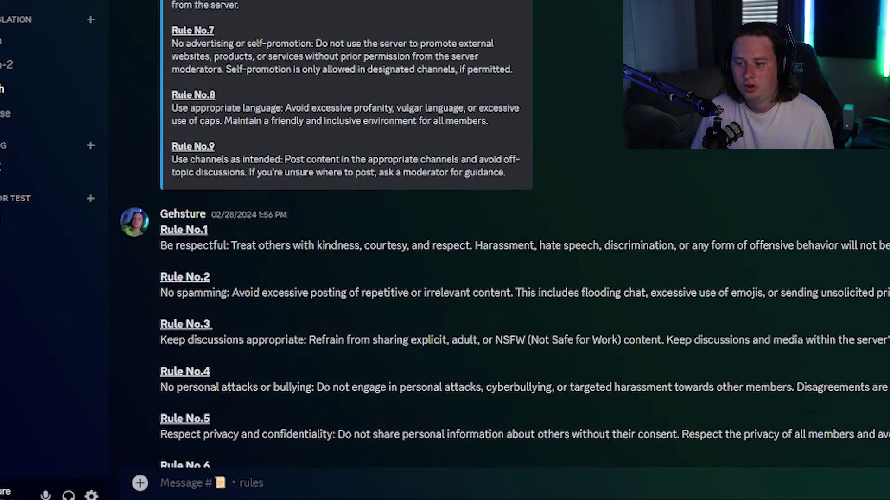
pyautogui.scroll(-10, 452, 222)
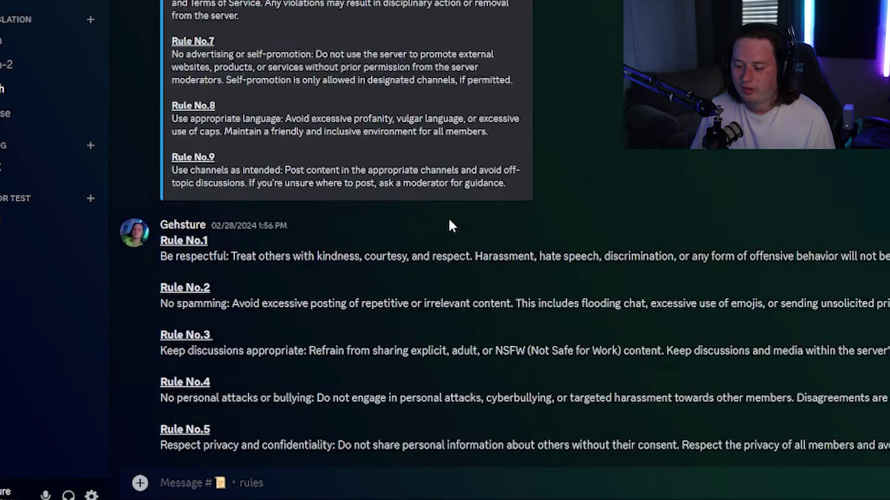
pyautogui.moveTo(406, 330); pyautogui.dragTo(400, 274)
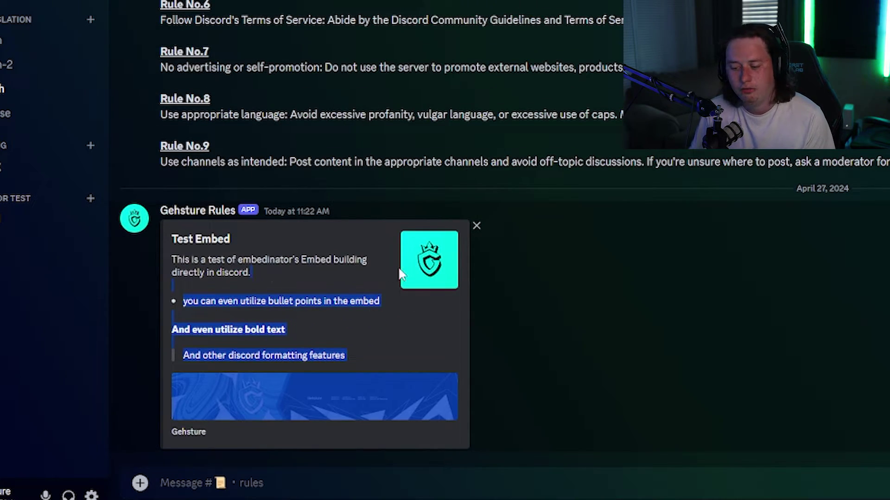
pyautogui.click(354, 262)
pyautogui.click(428, 273)
pyautogui.click(358, 278)
pyautogui.click(270, 394)
pyautogui.click(204, 229)
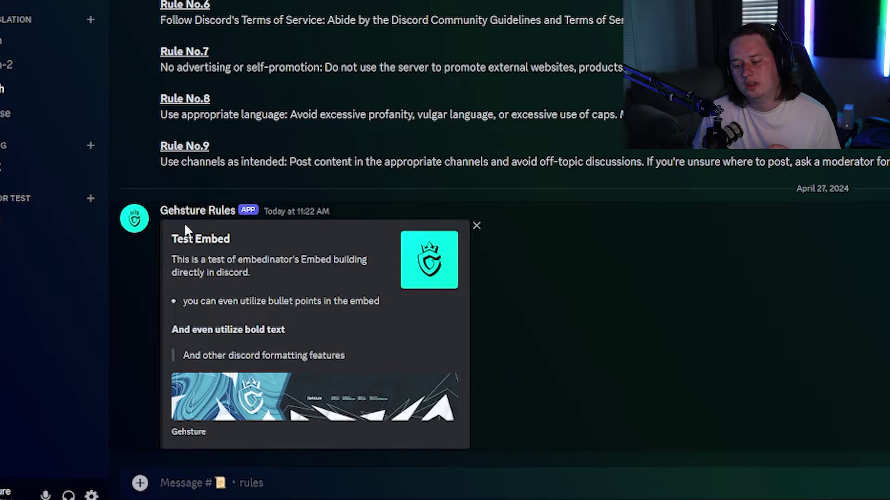
# Check the posting bot's profile card, then go to the #embed channel
pyautogui.click(218, 212)
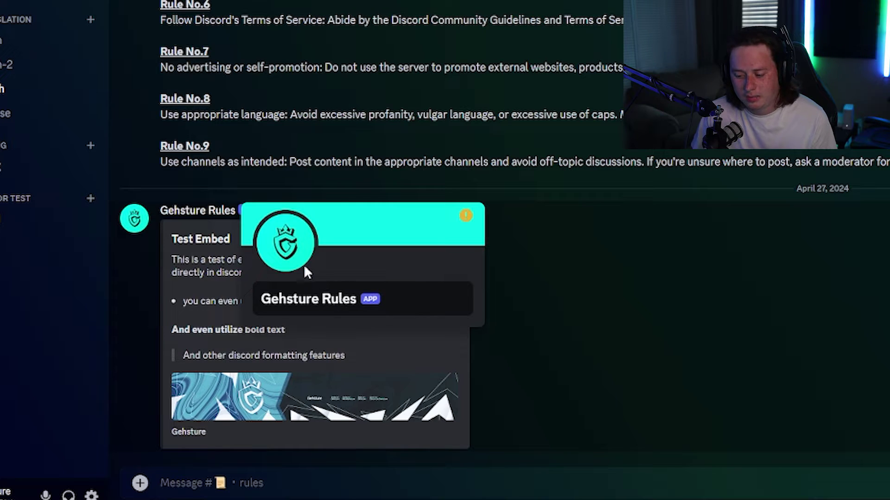
pyautogui.click(137, 51)
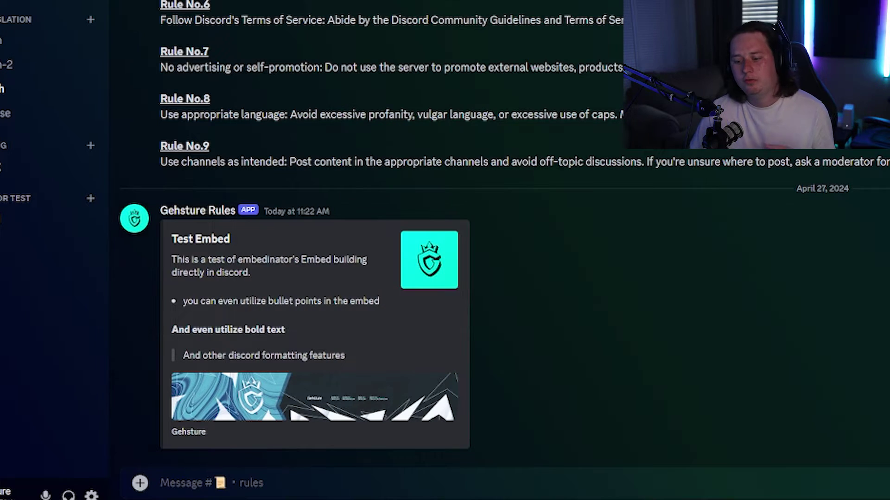
pyautogui.click(135, 219)
pyautogui.press('Escape')
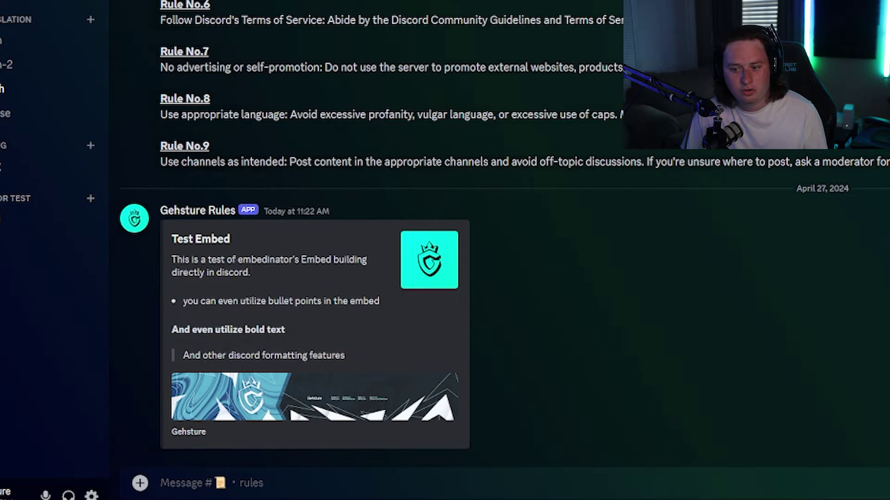
pyautogui.click(168, 213)
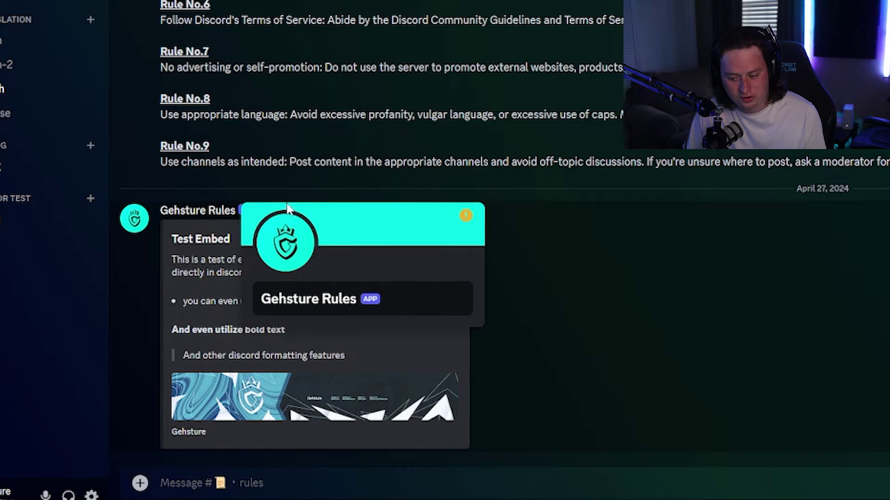
pyautogui.click(452, 150)
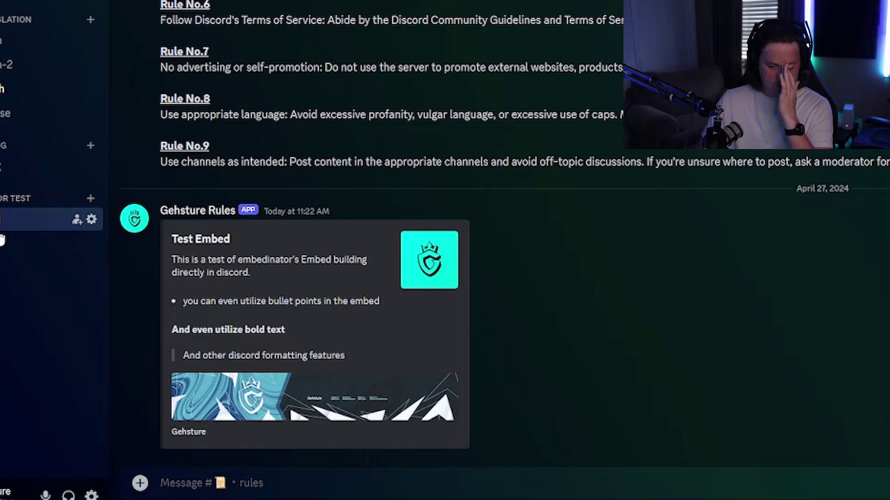
pyautogui.click(40, 219)
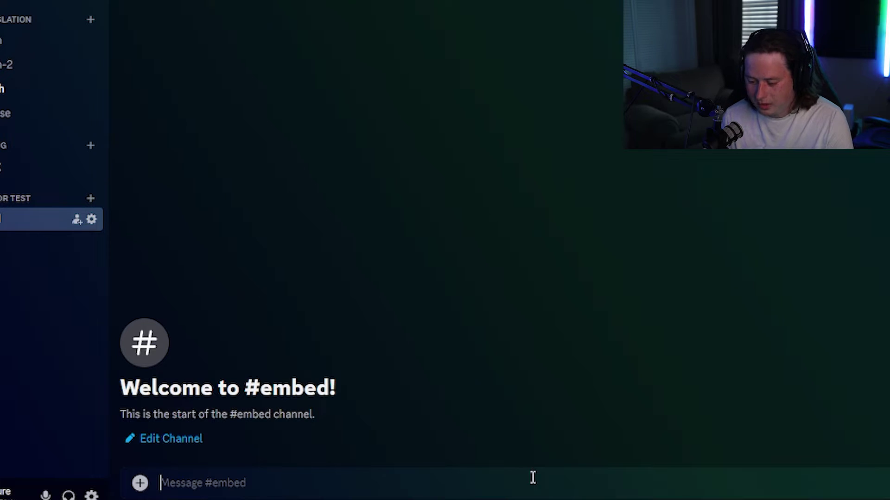
# Run /embed in #embed to create a Default Embed and begin setting its title
pyautogui.write('/embe')
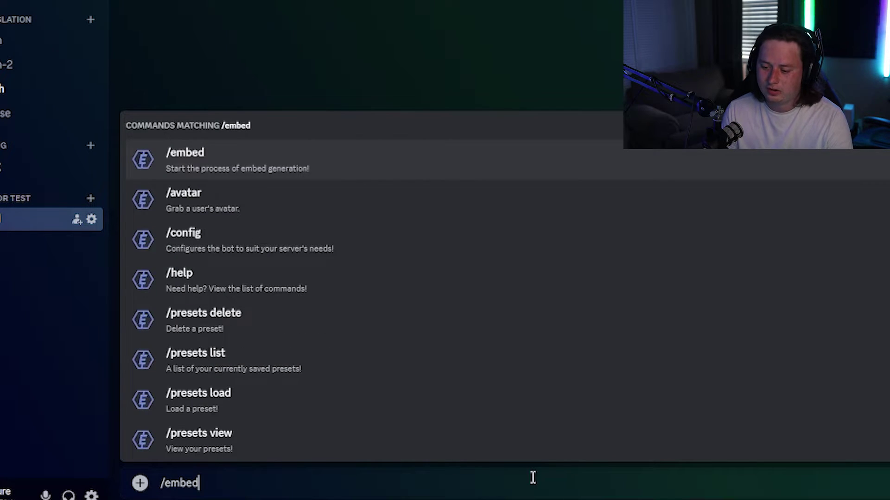
pyautogui.write('d')
pyautogui.press('Return')
pyautogui.press('Return')
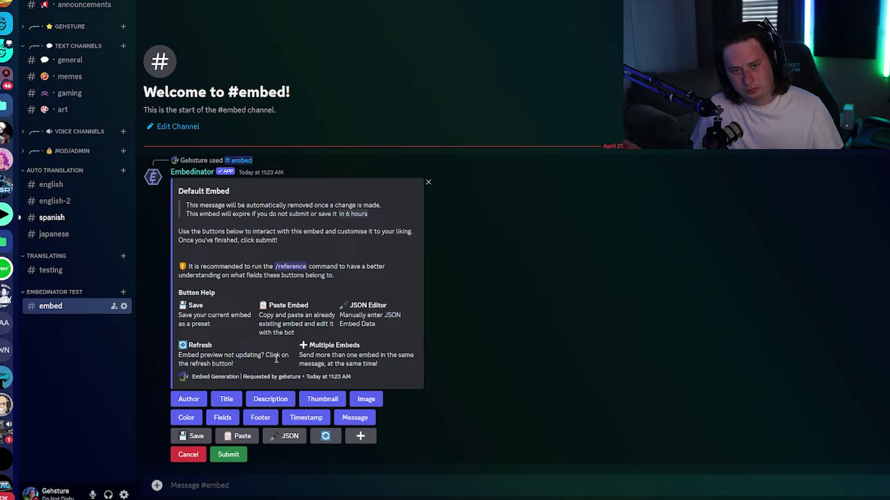
pyautogui.click(226, 399)
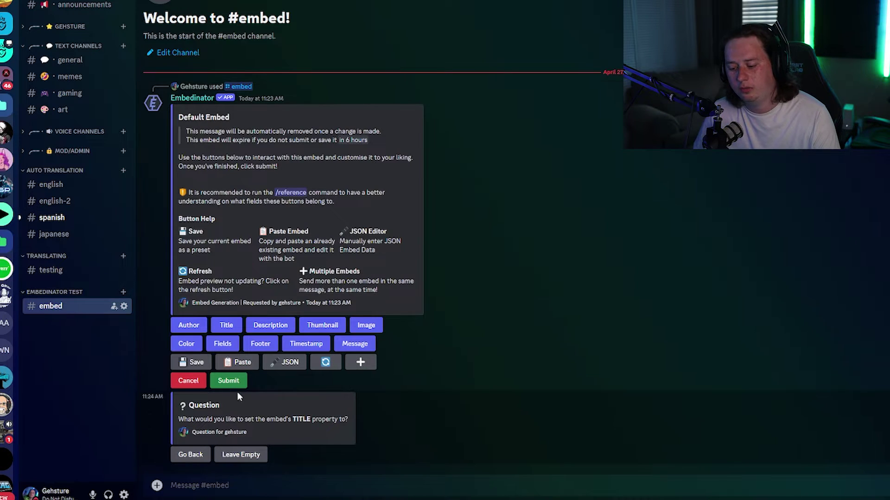
# Title the embed 'Gehsture Title' and leave its Title URL empty
pyautogui.moveTo(286, 421); pyautogui.dragTo(338, 420)
pyautogui.click(338, 419)
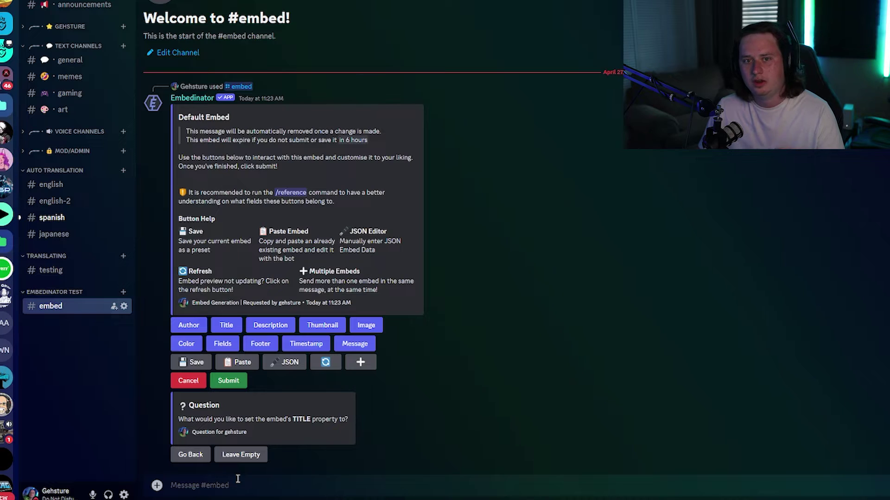
pyautogui.write('hsture Title')
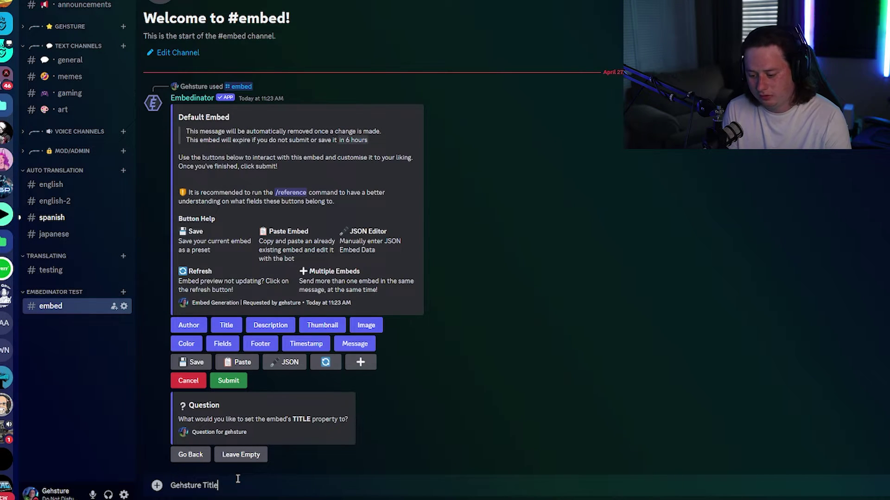
pyautogui.press('Return')
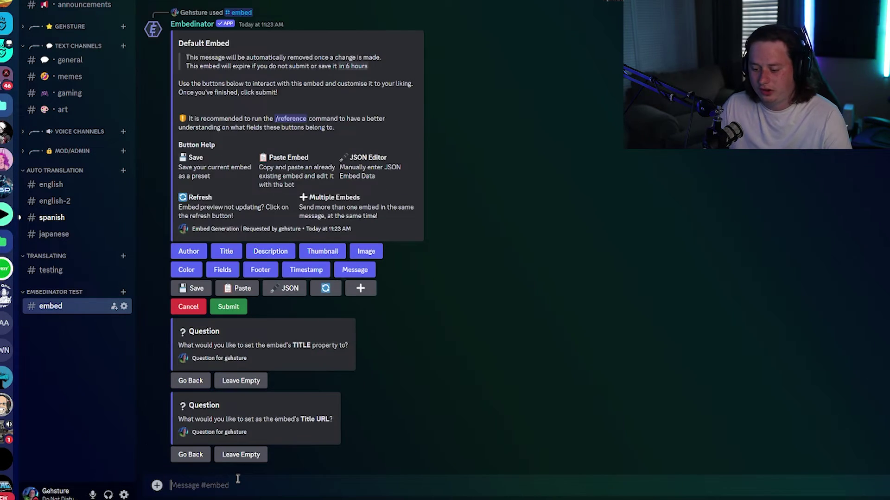
pyautogui.click(333, 422)
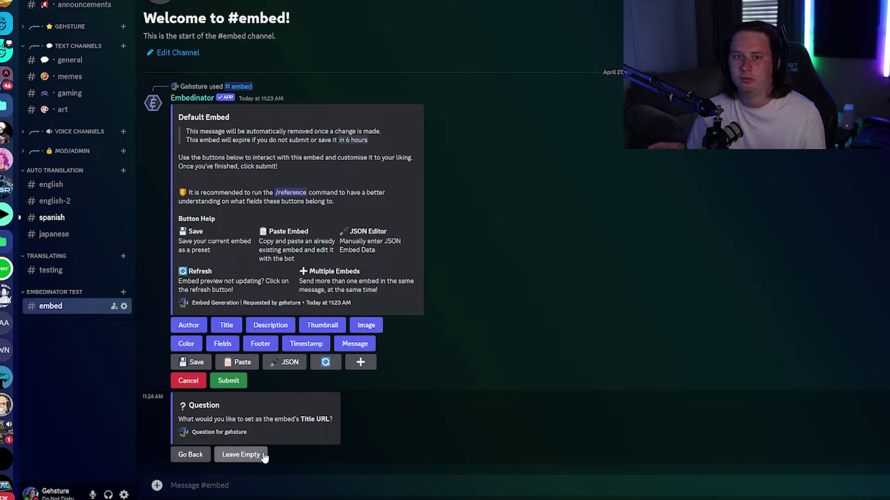
pyautogui.click(240, 454)
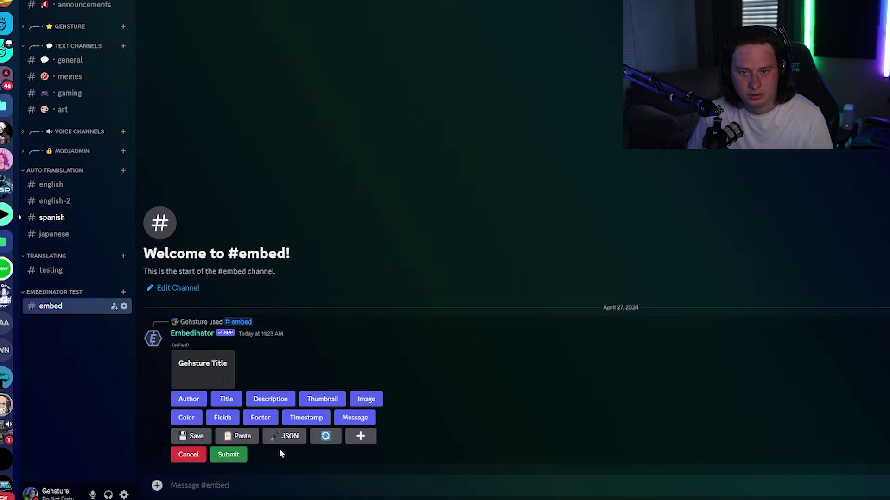
pyautogui.moveTo(227, 364); pyautogui.dragTo(181, 365)
pyautogui.click(180, 365)
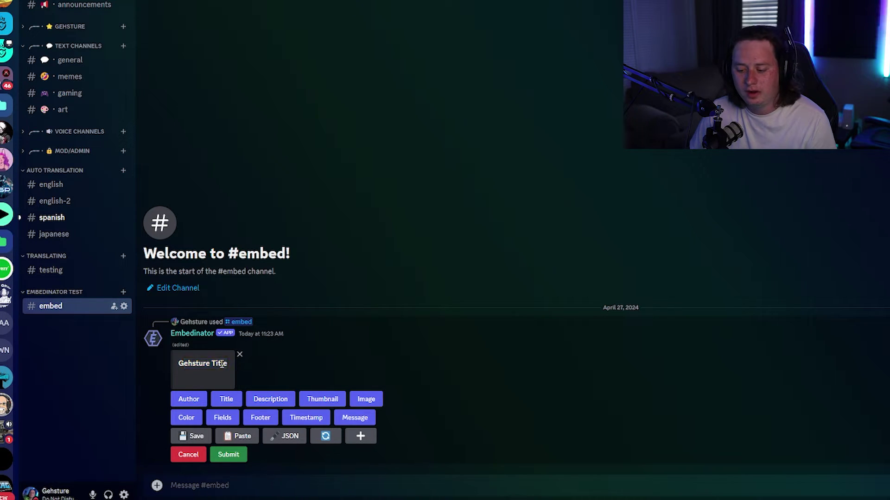
# Bring up the embed colour dropdown and scroll its presets down to OTHER
pyautogui.click(187, 419)
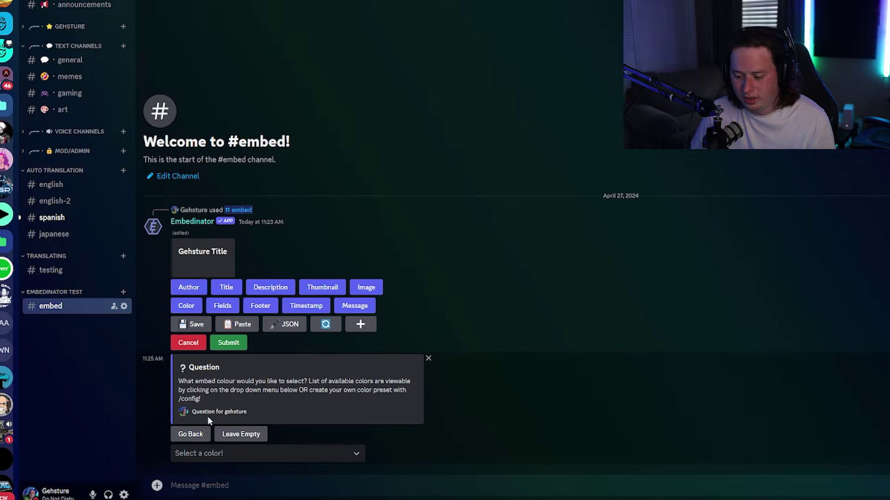
pyautogui.click(249, 458)
pyautogui.scroll(-10, 241, 402)
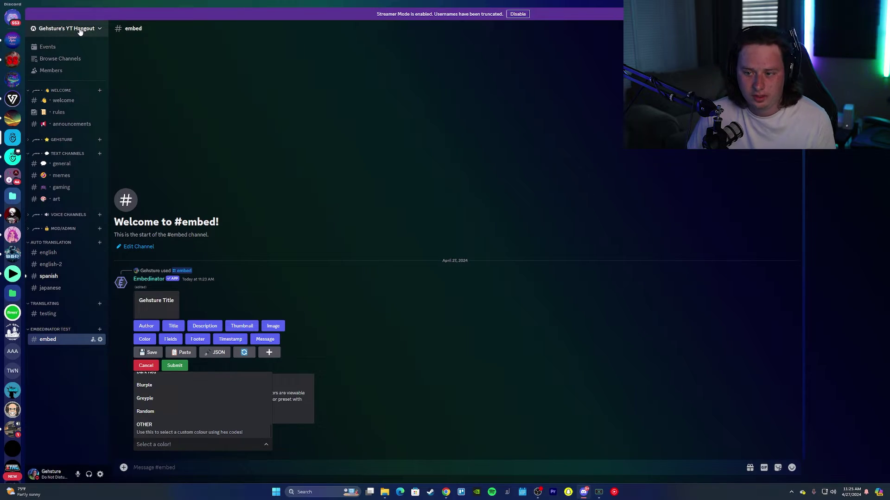
# Get the hex code #aa6464 from the Bot role's custom colour picker, discarding the role change
pyautogui.click(80, 31)
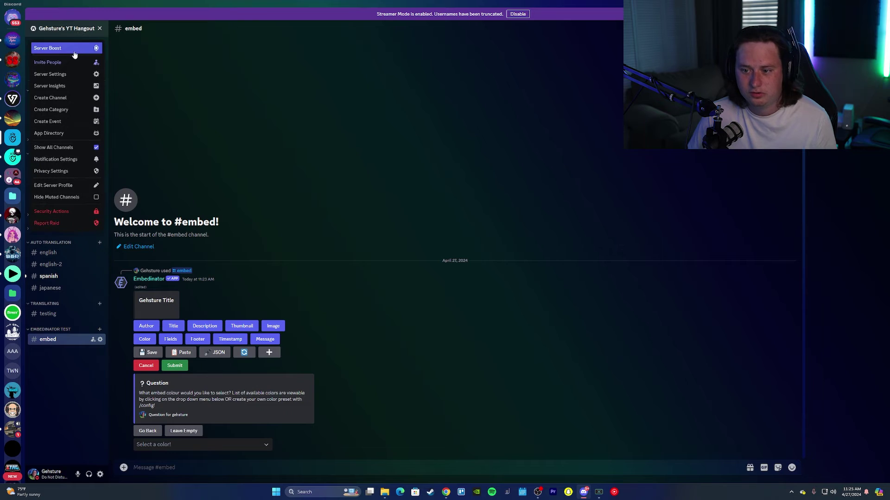
pyautogui.click(71, 75)
pyautogui.click(297, 54)
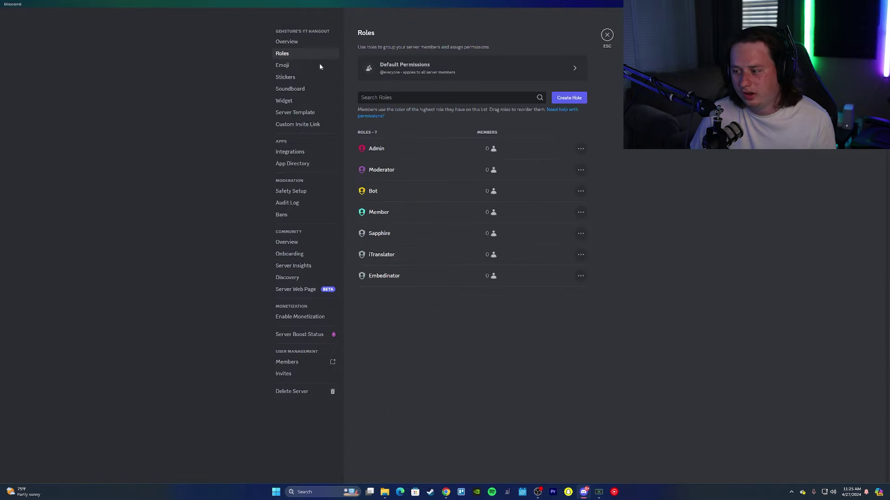
pyautogui.click(401, 191)
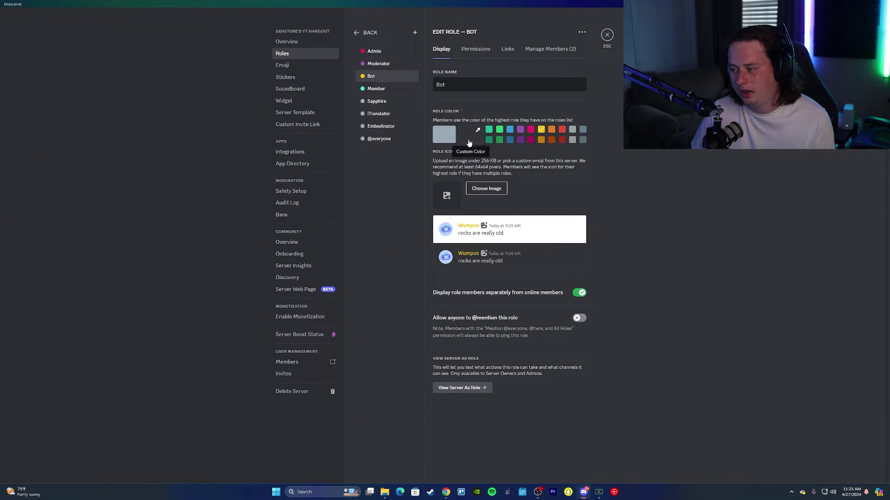
pyautogui.click(469, 135)
pyautogui.click(521, 149)
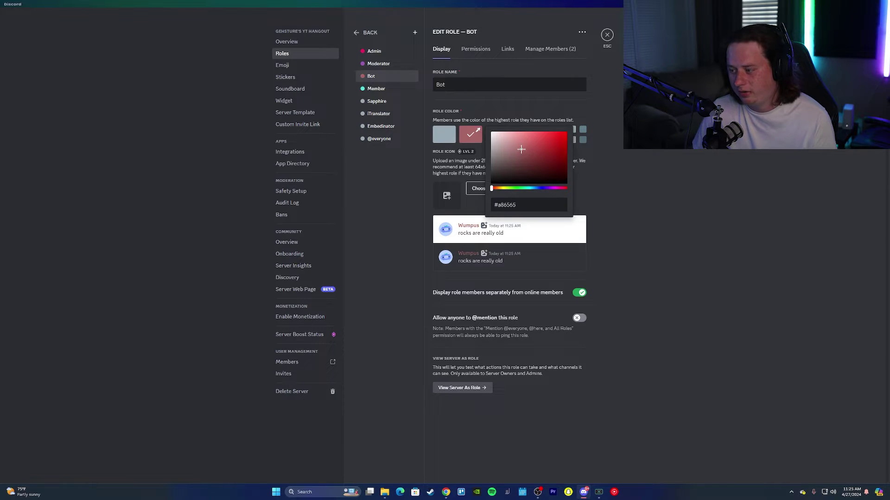
pyautogui.moveTo(525, 202); pyautogui.dragTo(494, 208)
pyautogui.hotkey('ctrl', 'c')
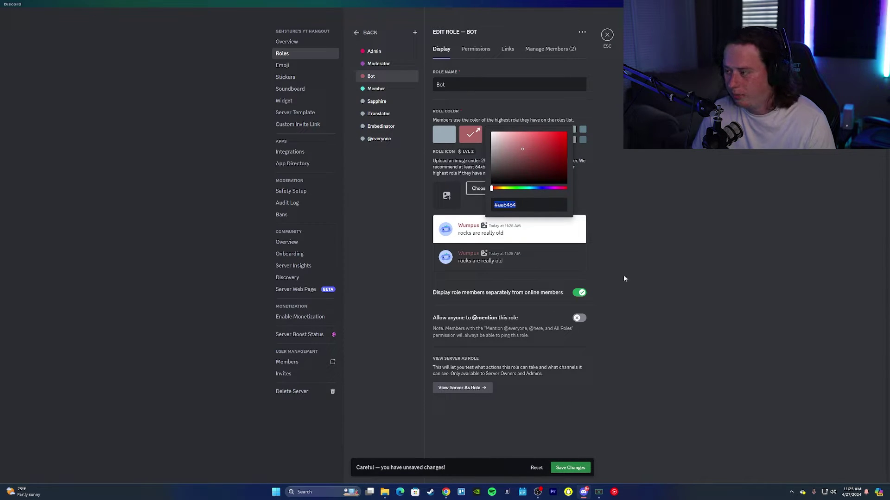
pyautogui.click(536, 467)
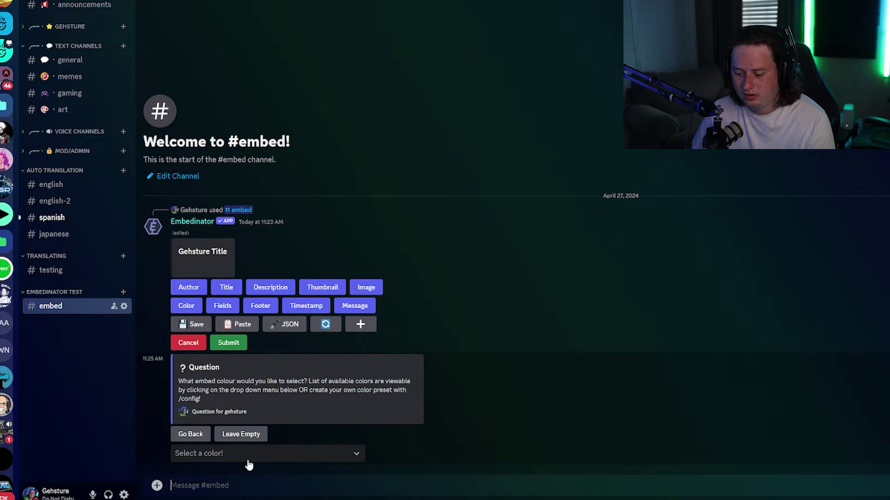
pyautogui.click(246, 456)
# Choose OTHER and send #aa6464 as the embed colour, then begin the description
pyautogui.scroll(-5, 230, 427)
pyautogui.click(231, 427)
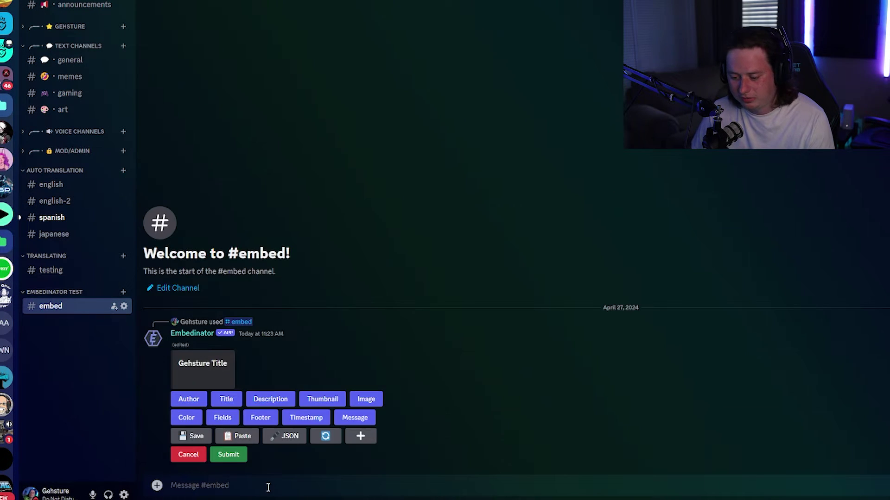
pyautogui.hotkey('ctrl', 'v')
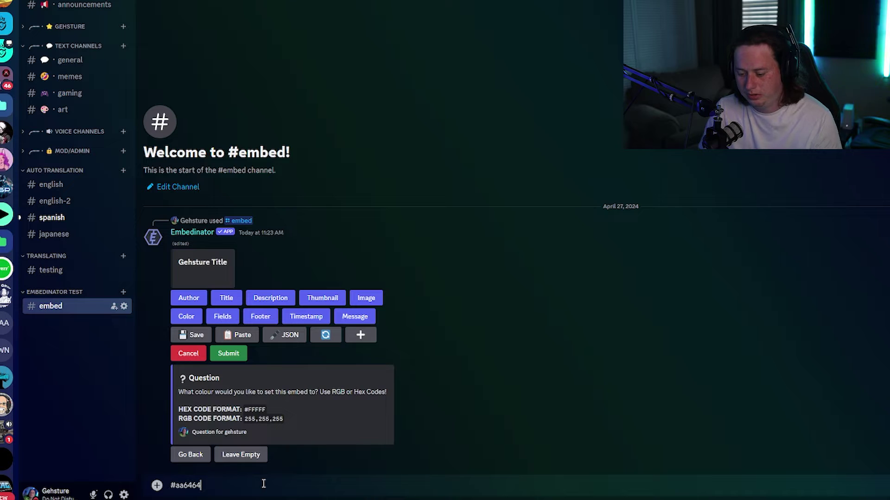
pyautogui.press('Return')
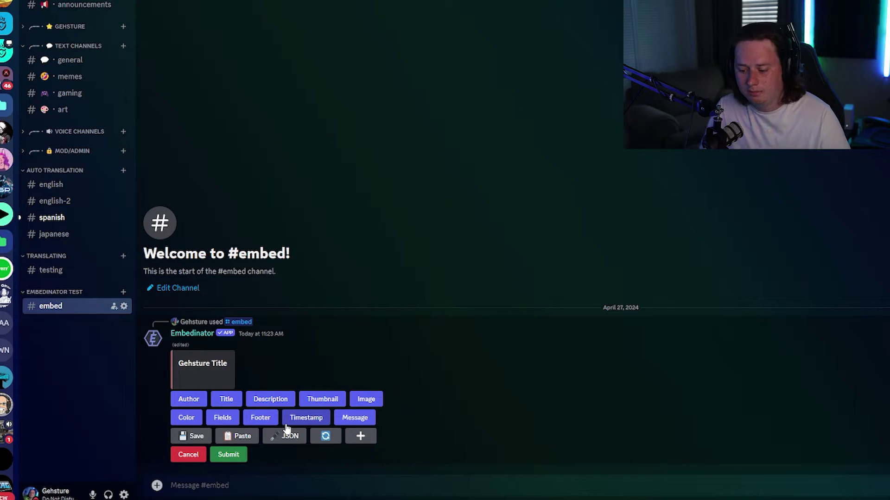
pyautogui.click(271, 401)
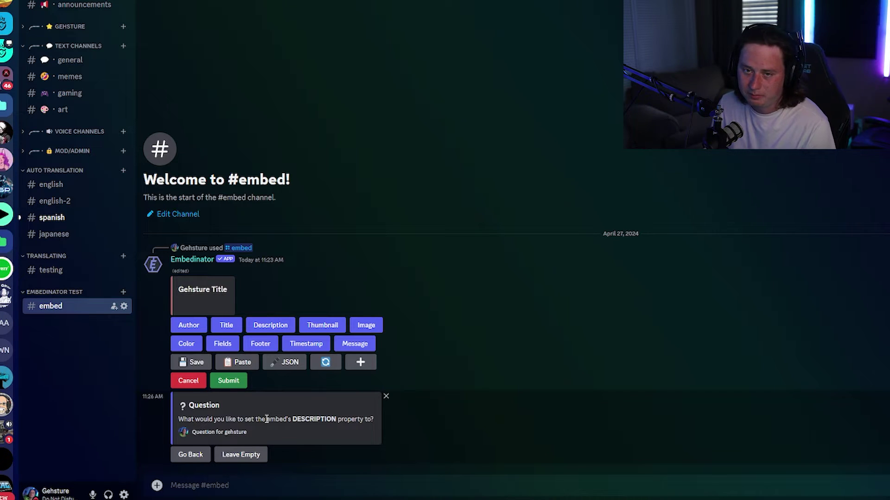
# Send the multi-line description with test paragraph, bullet point, bold line and quote, then begin the thumbnail
pyautogui.write("This is a test of Embedinator's Embed building directly in discord.  - you can even utilize bullet points in the embed  **And even utilize bold text**  > And other discord formatting features  This is the end of the embed.")
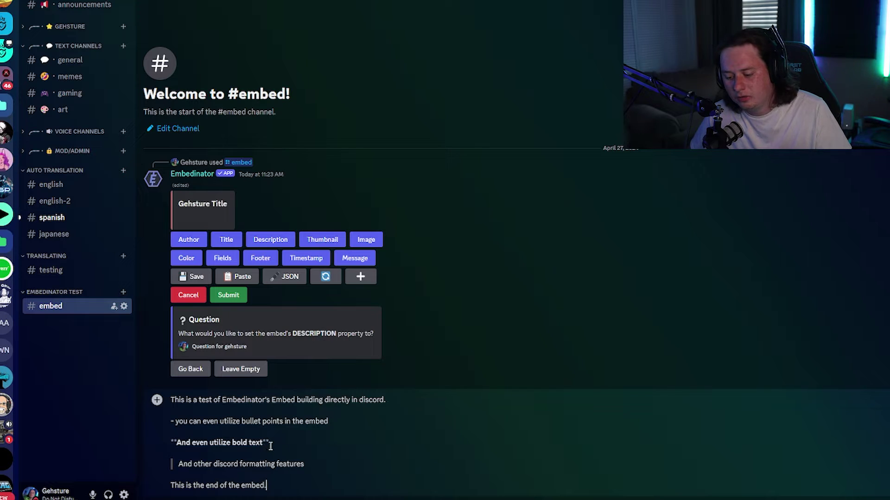
pyautogui.moveTo(270, 445); pyautogui.dragTo(171, 443)
pyautogui.click(188, 423)
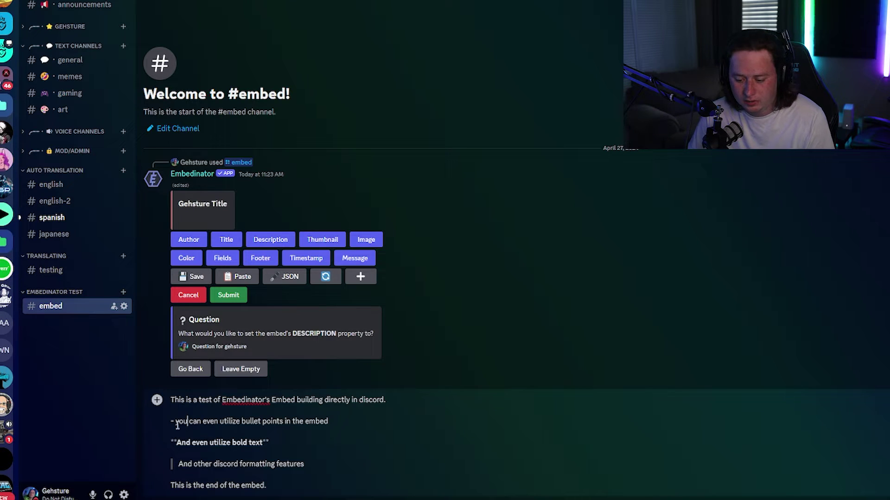
pyautogui.moveTo(174, 421); pyautogui.dragTo(165, 426)
pyautogui.click(177, 444)
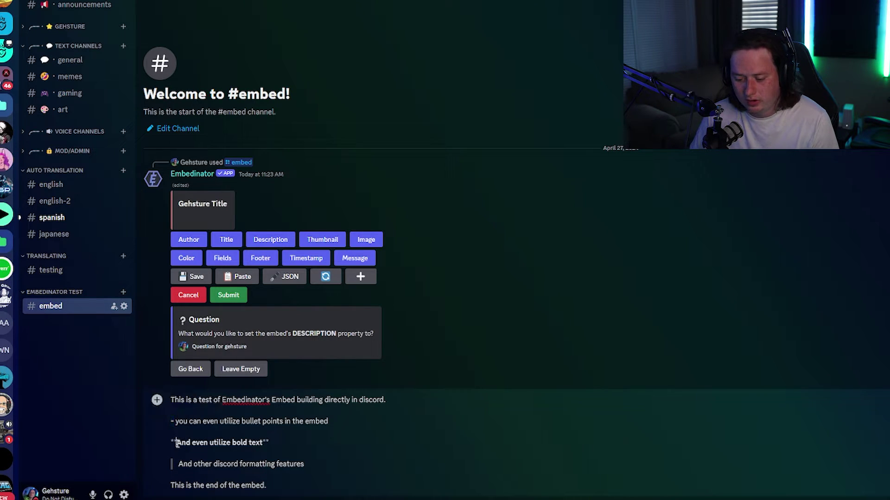
pyautogui.moveTo(175, 463); pyautogui.dragTo(297, 465)
pyautogui.click(296, 465)
pyautogui.press('Return')
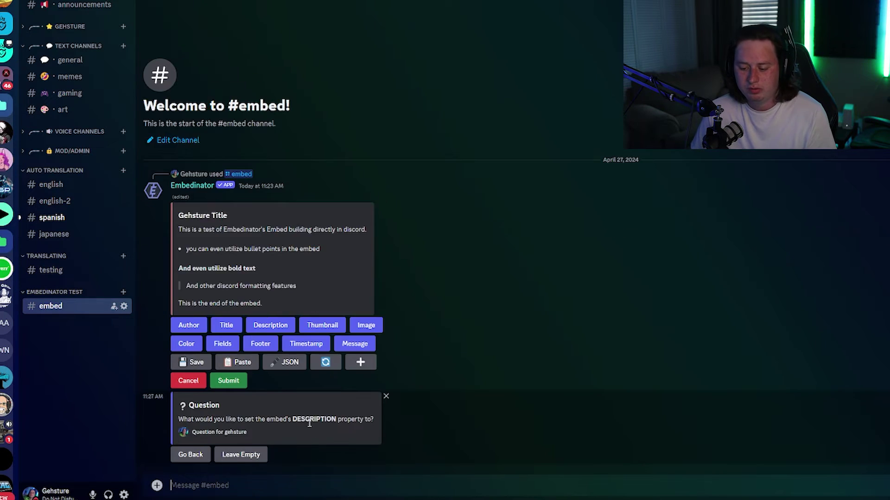
pyautogui.moveTo(261, 380); pyautogui.dragTo(174, 302)
pyautogui.click(209, 307)
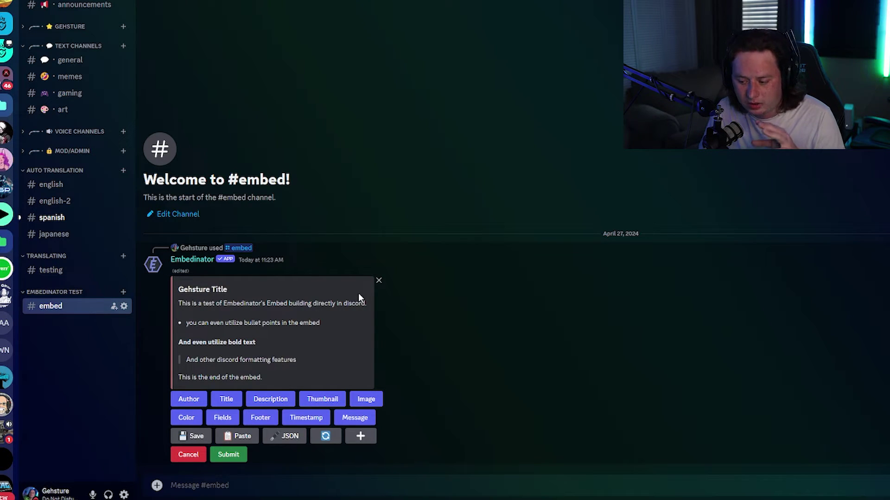
pyautogui.click(330, 401)
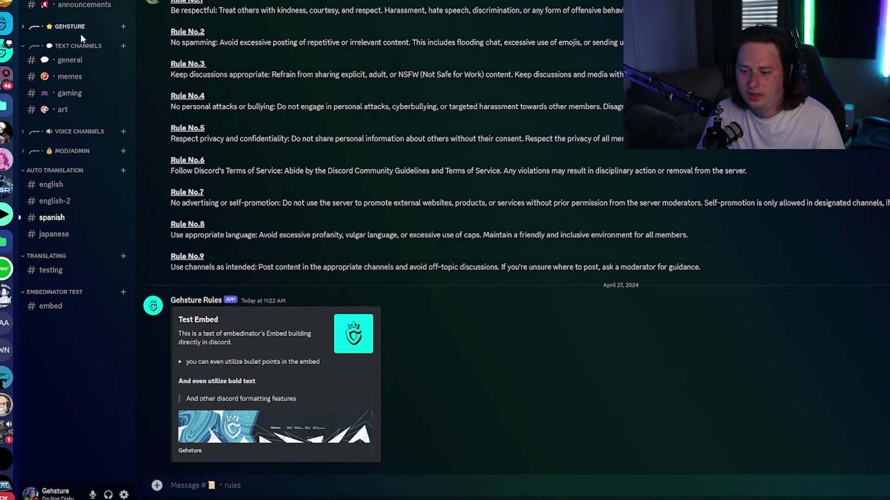
# Set the thumbnail to the crowned G logo's URL copied from the image in #general
pyautogui.click(70, 60)
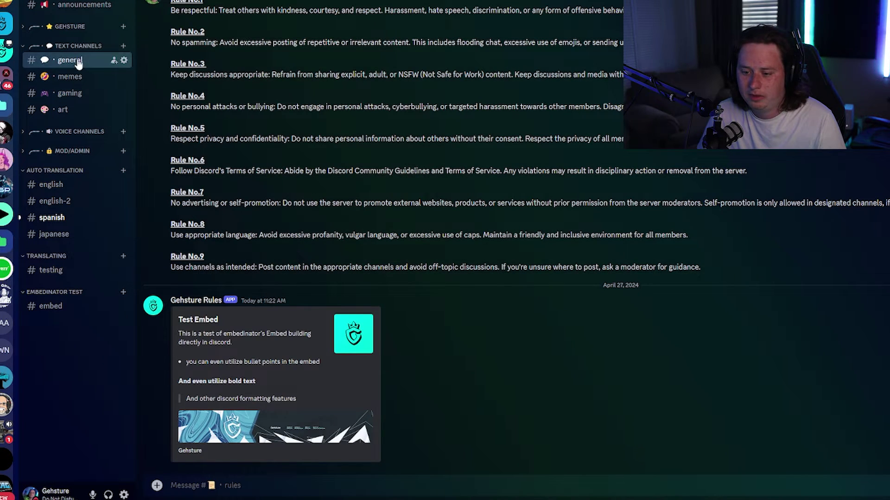
pyautogui.click(281, 170)
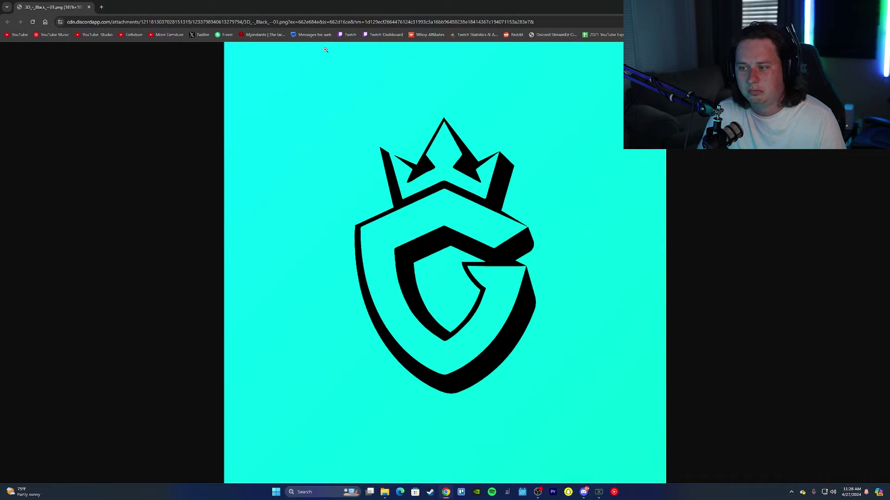
pyautogui.click(393, 21)
pyautogui.hotkey('ctrl', 'c')
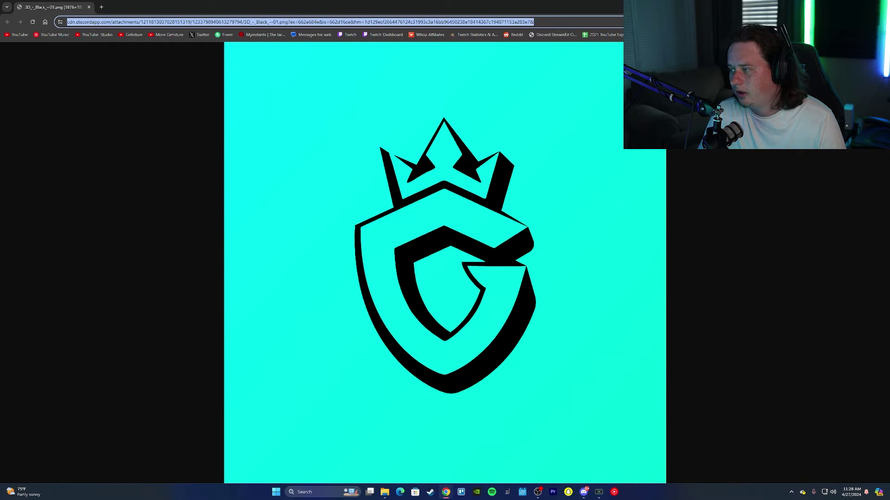
pyautogui.hotkey('alt', 'Tab')
pyautogui.click(180, 315)
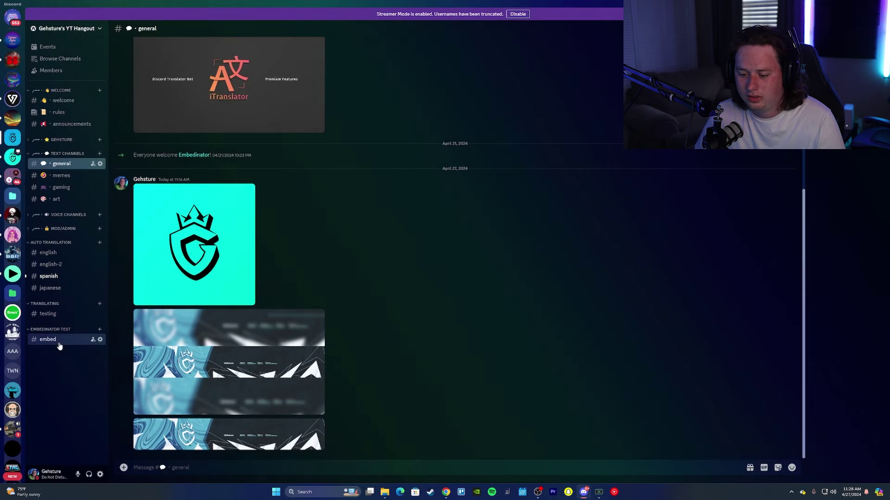
pyautogui.click(59, 344)
pyautogui.hotkey('ctrl', 'v')
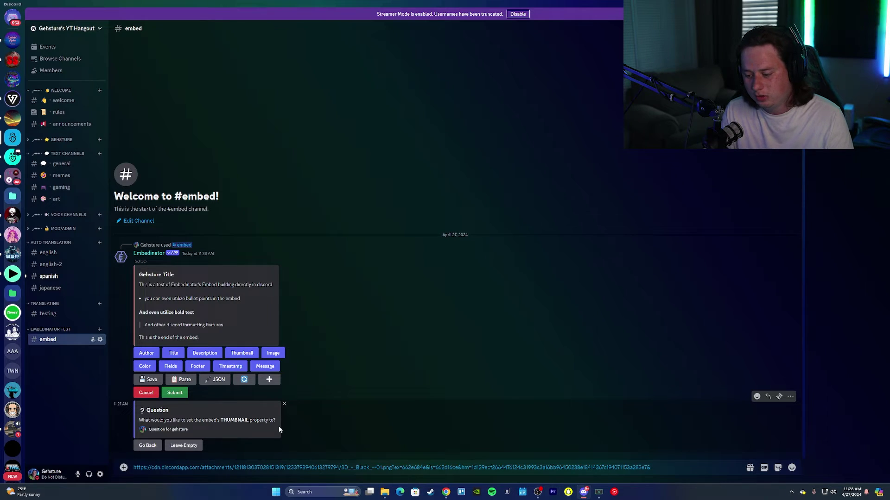
pyautogui.press('Return')
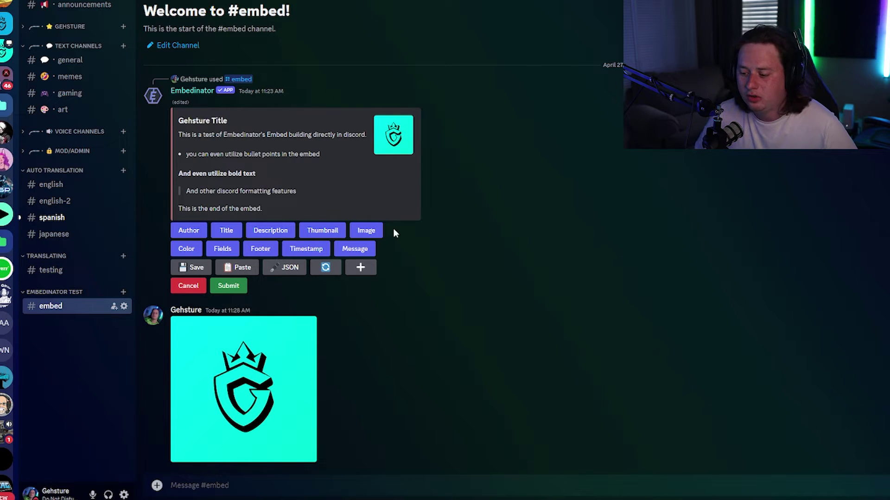
pyautogui.click(378, 230)
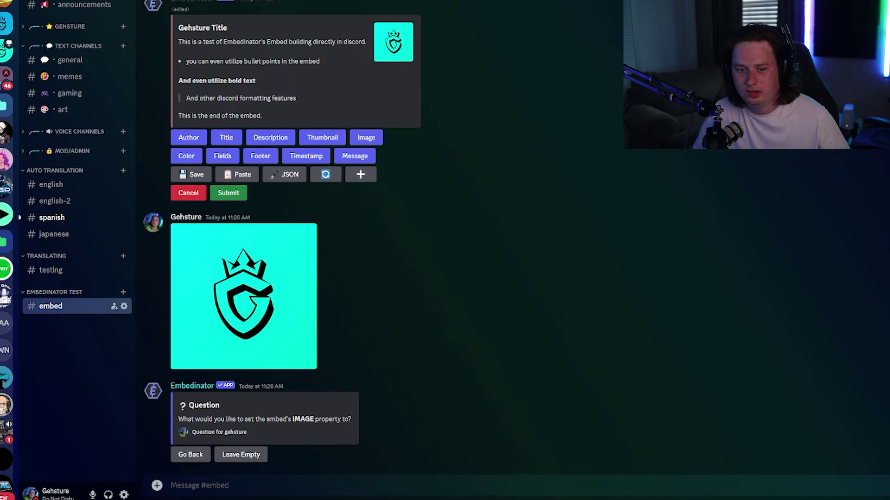
# Send the blue Gehsture banner's image URL from Chrome as the embed's main image
pyautogui.doubleClick(158, 135)
pyautogui.click(175, 22)
pyautogui.hotkey('ctrl', 'c')
pyautogui.press('super+Down')
pyautogui.press('super+Down')
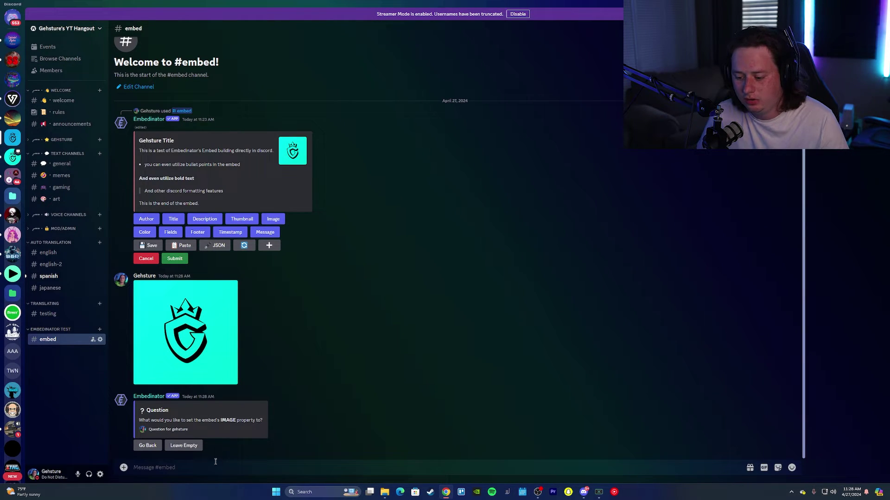
pyautogui.hotkey('ctrl', 'v')
pyautogui.press('Return')
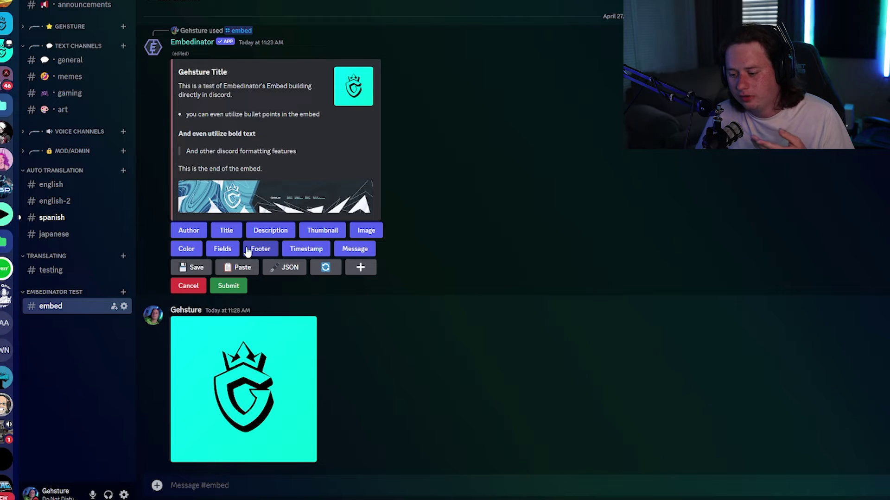
# Set the embed footer text to the creator's name, leaving the footer icon empty
pyautogui.click(264, 254)
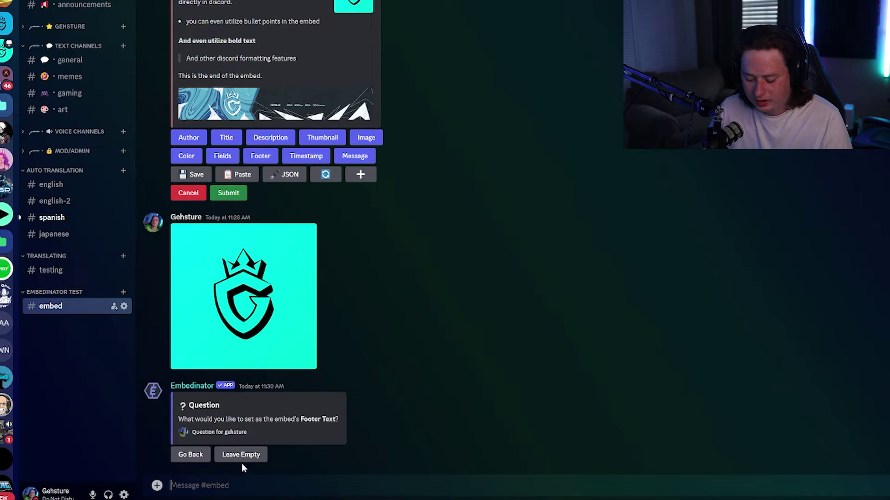
pyautogui.write('Gehsture')
pyautogui.press('Return')
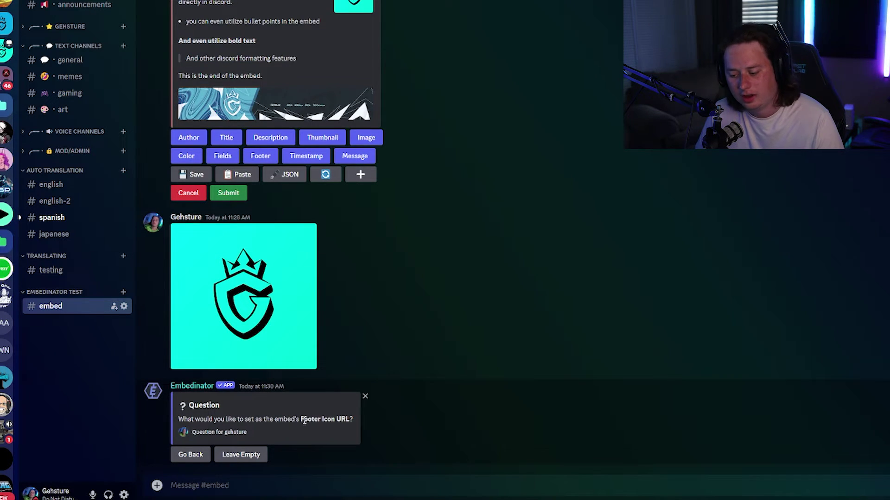
pyautogui.moveTo(304, 420); pyautogui.dragTo(351, 420)
pyautogui.click(241, 457)
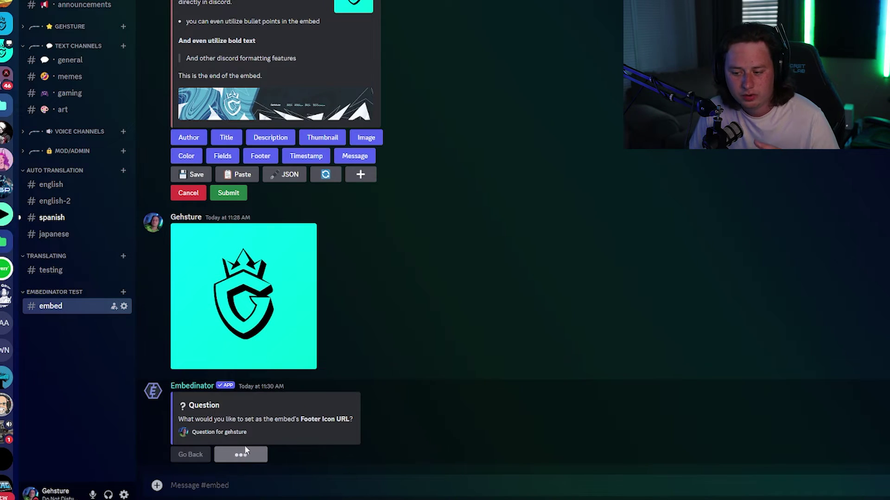
# Add the current timestamp to the embed and finish editing it
pyautogui.moveTo(202, 210); pyautogui.dragTo(182, 210)
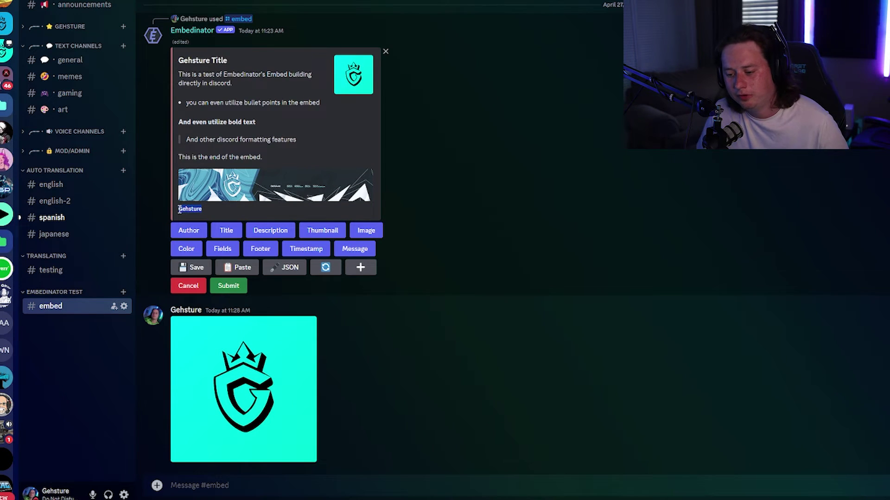
pyautogui.click(193, 208)
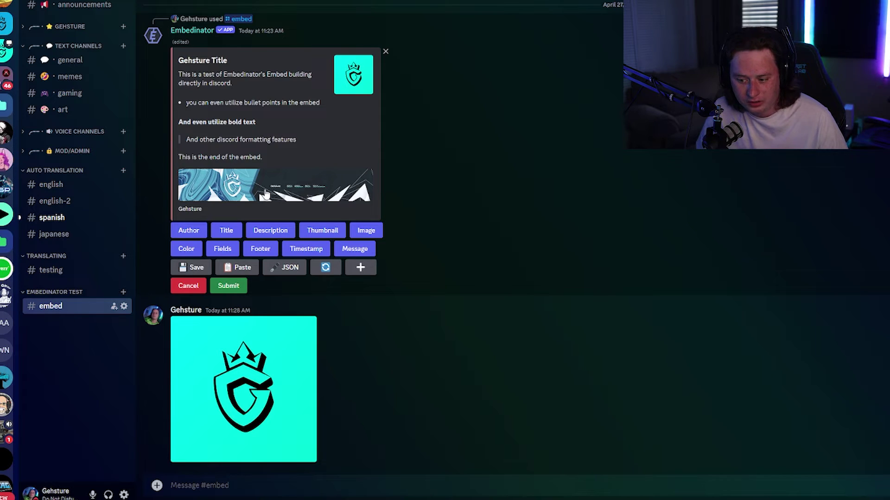
pyautogui.click(308, 253)
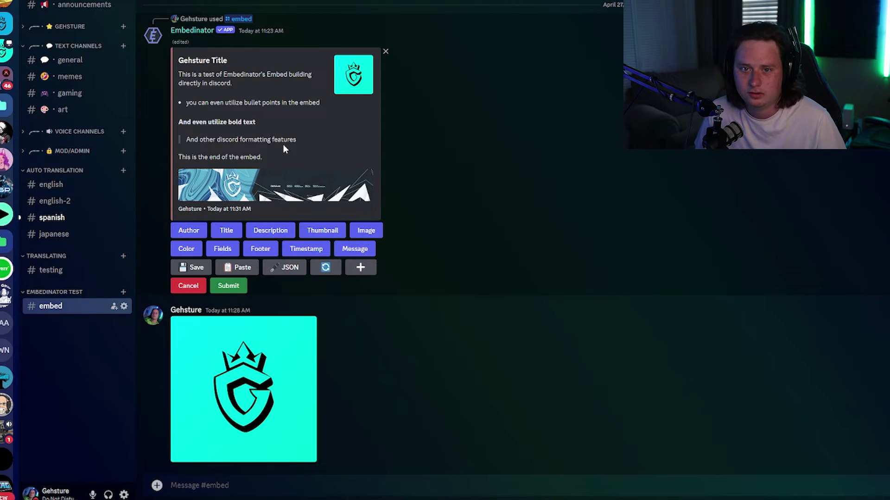
pyautogui.click(238, 284)
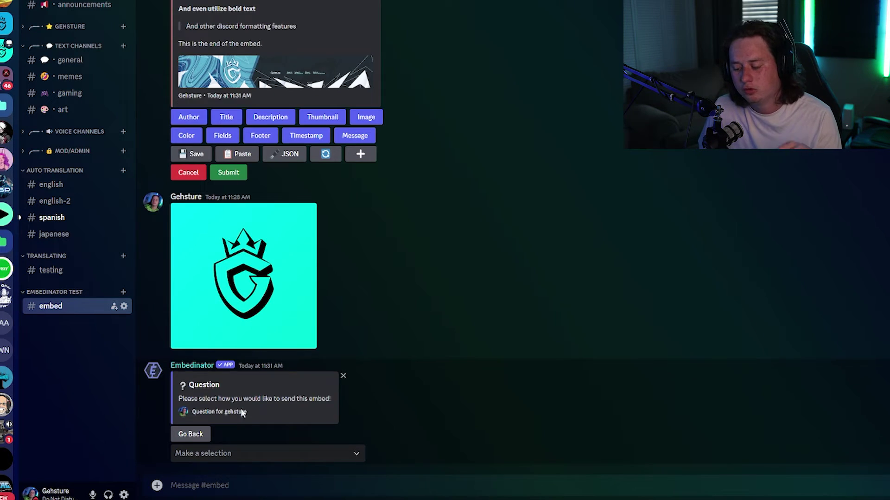
# Choose 'Send as a webhook (custom bot)', after viewing an example webhook post in #rules
pyautogui.click(247, 453)
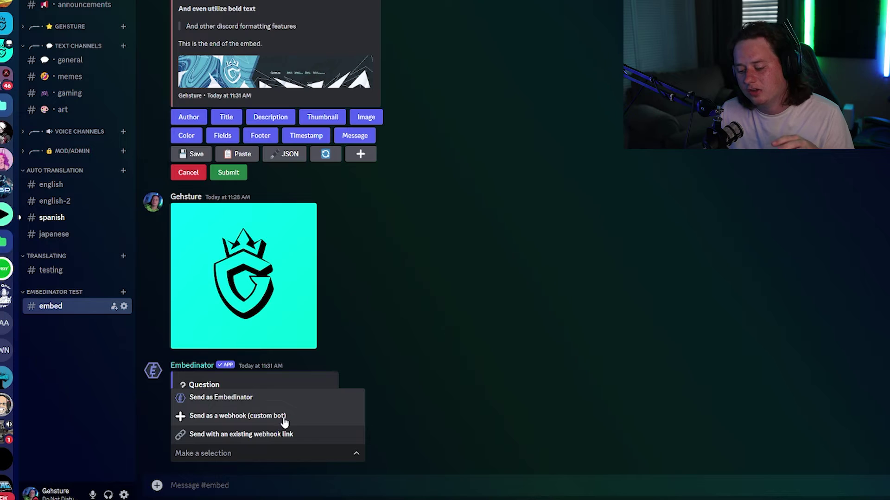
pyautogui.click(90, 7)
pyautogui.moveTo(208, 319); pyautogui.dragTo(153, 308)
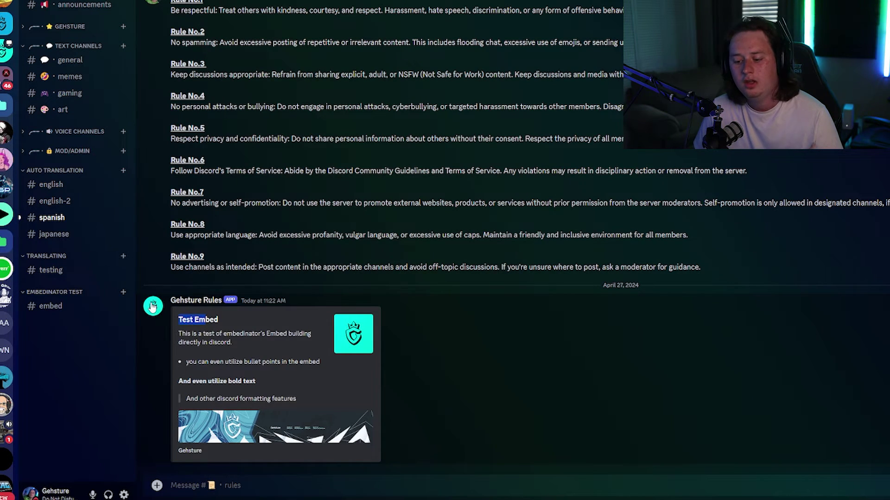
pyautogui.click(152, 307)
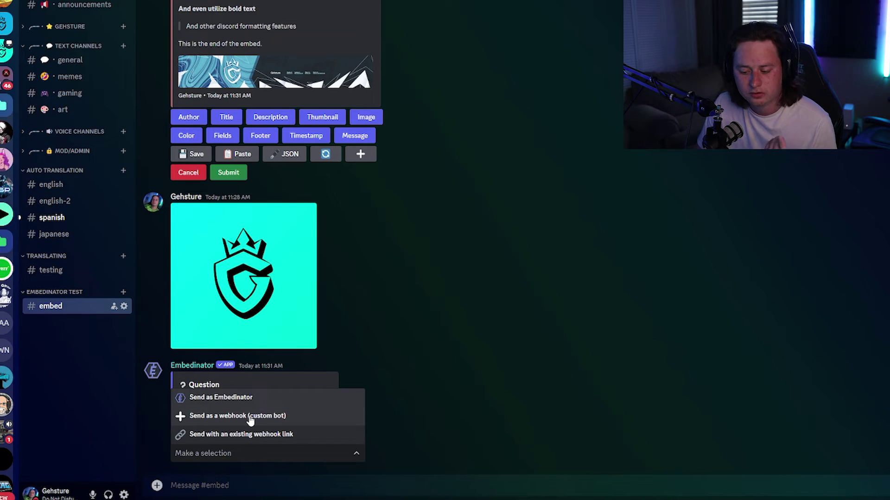
pyautogui.click(250, 417)
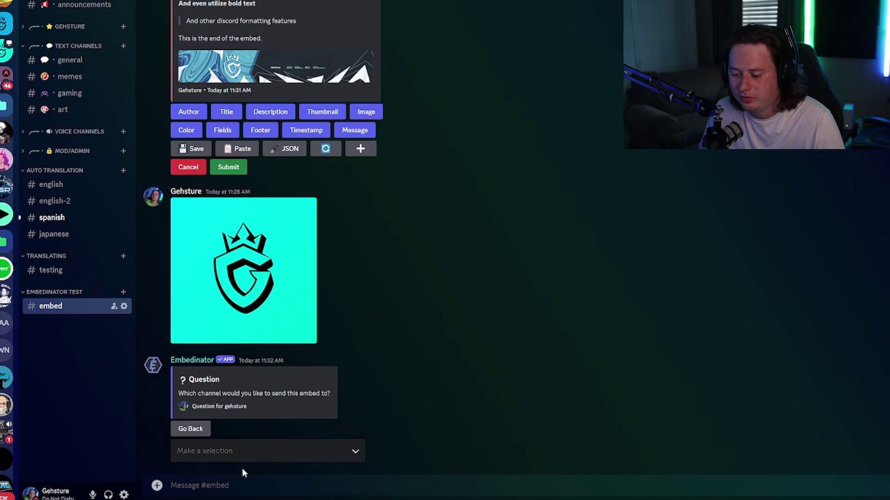
# Select #announcements as the channel the embed will be sent to
pyautogui.moveTo(235, 393); pyautogui.dragTo(321, 393)
pyautogui.click(319, 394)
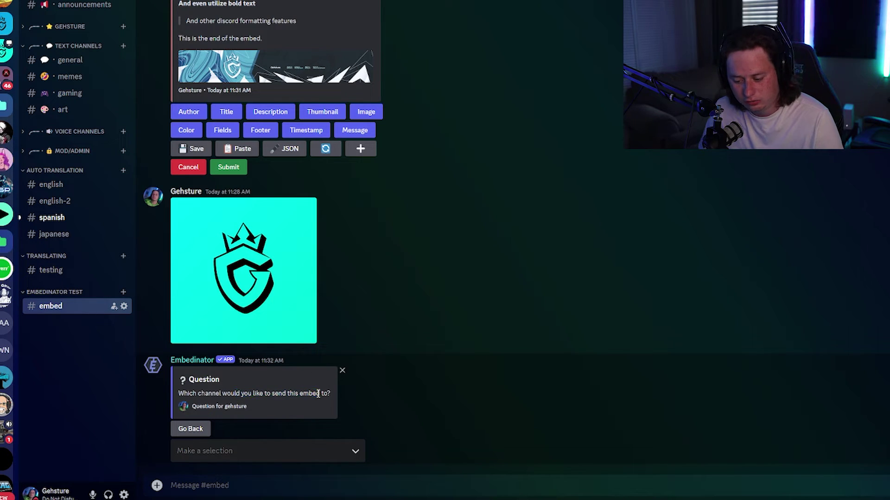
pyautogui.click(258, 454)
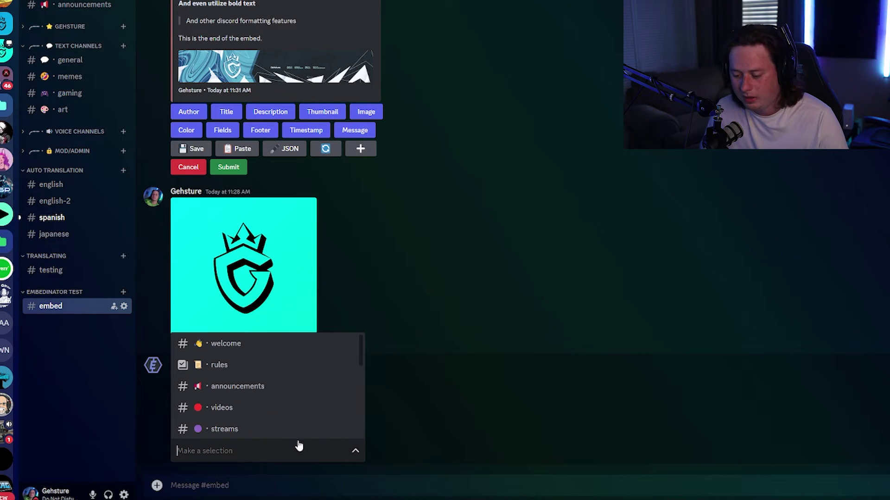
pyautogui.click(260, 387)
pyautogui.moveTo(253, 419); pyautogui.dragTo(349, 422)
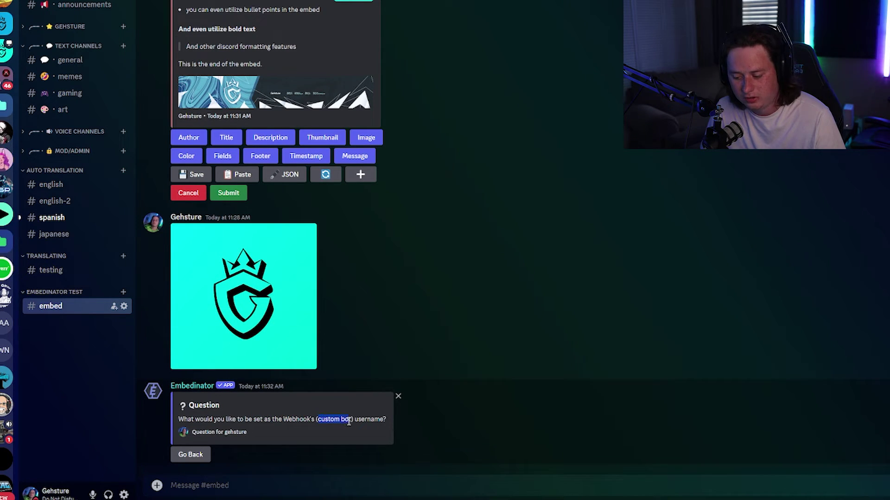
# Set the webhook username to the creator's name plus 'Announcements'
pyautogui.click(328, 482)
pyautogui.write('Gehstu')
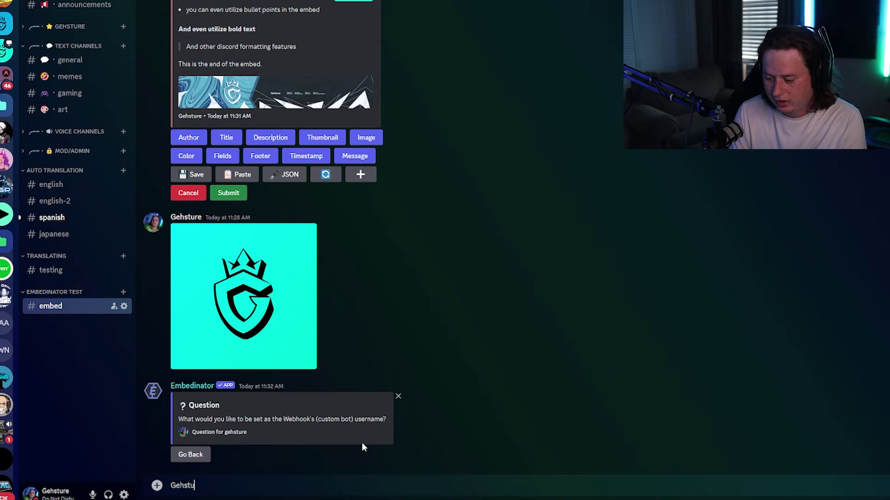
pyautogui.write('re Announcements')
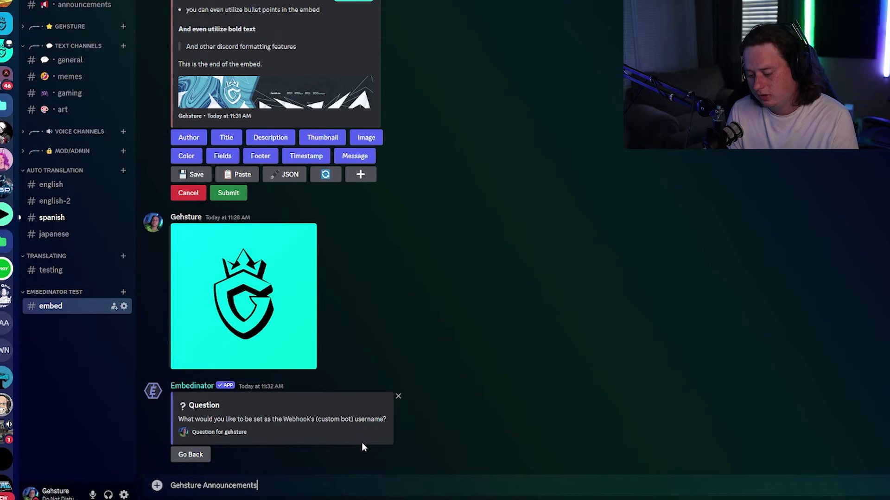
pyautogui.press('Return')
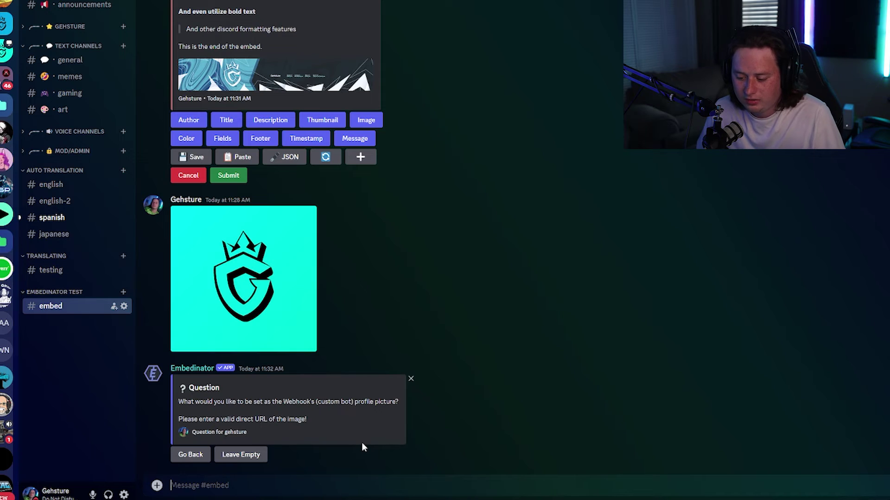
# Use the cyan logo's direct image URL as the webhook profile picture, sending the embed
pyautogui.moveTo(228, 419); pyautogui.dragTo(286, 418)
pyautogui.click(287, 419)
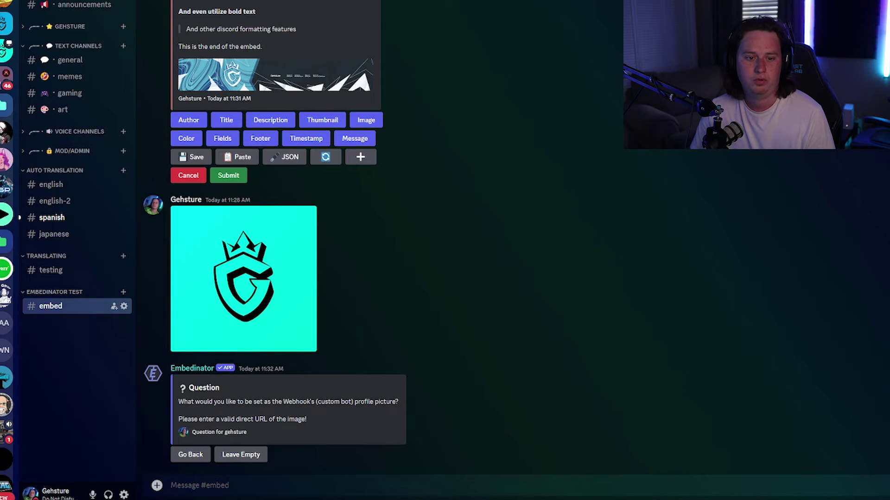
pyautogui.click(264, 299)
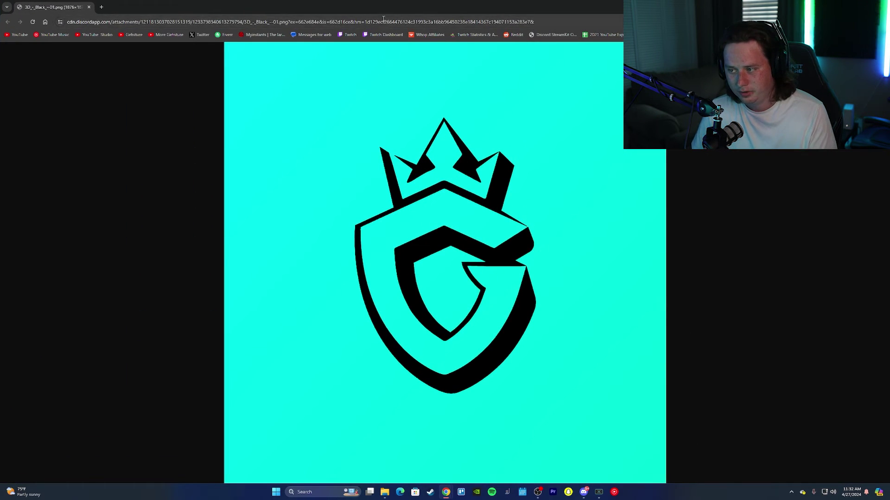
pyautogui.click(385, 22)
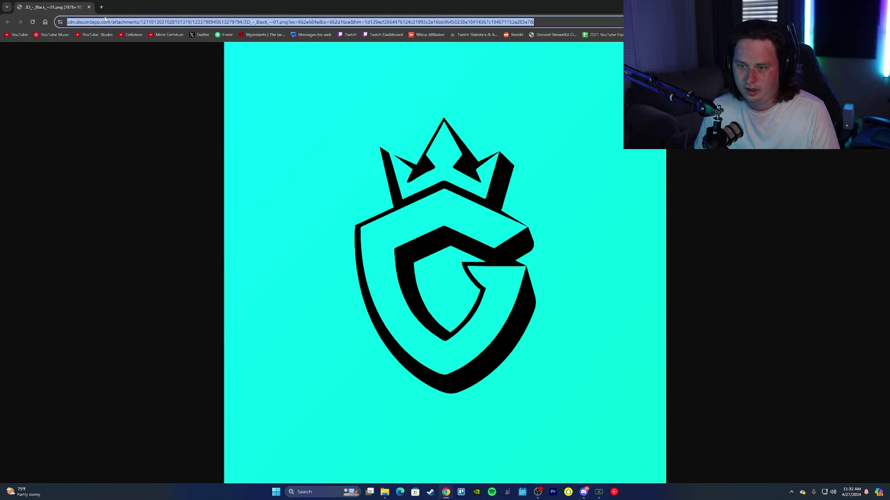
pyautogui.click(88, 7)
pyautogui.hotkey('ctrl', 'v')
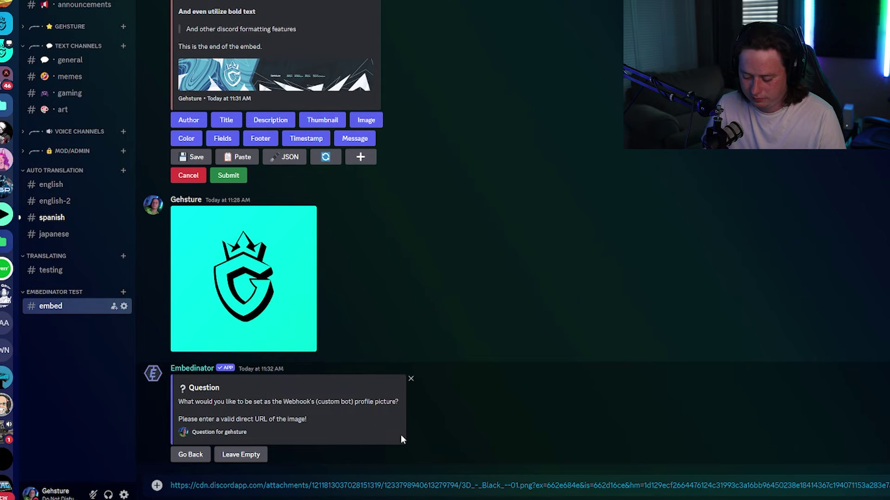
pyautogui.press('Return')
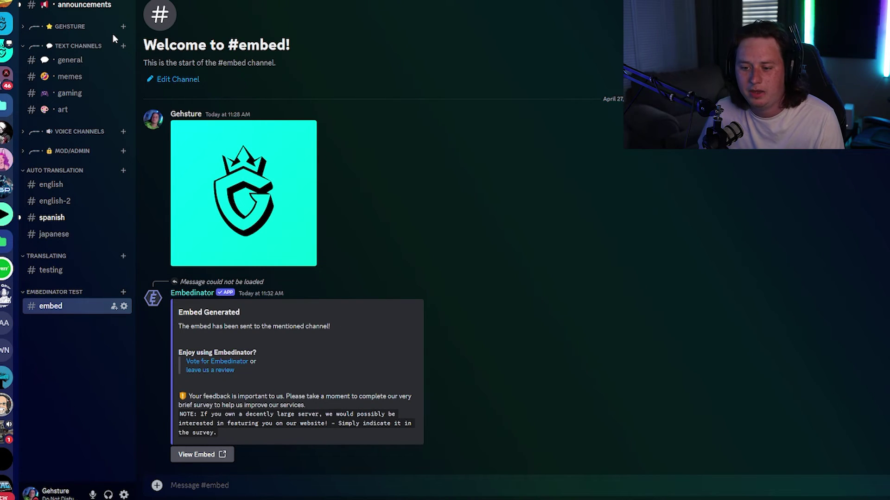
# Check the posted embed and the webhook bot's profile in #announcements
pyautogui.click(94, 7)
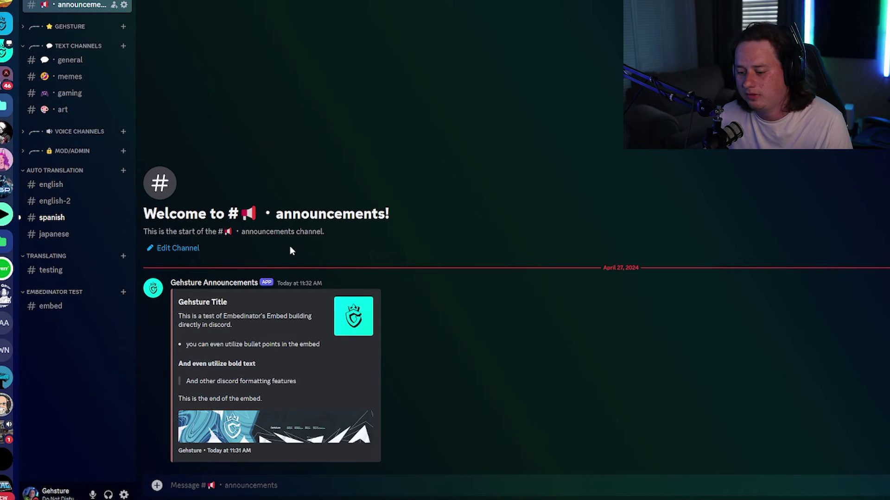
pyautogui.click(184, 285)
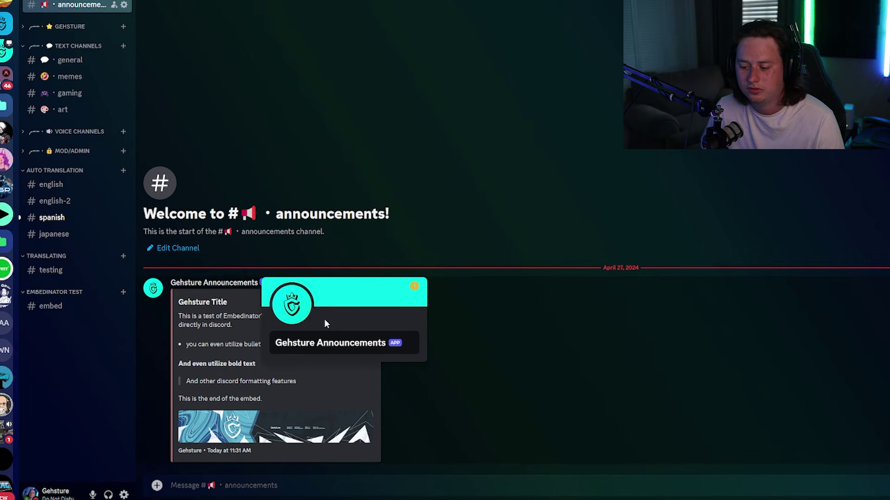
pyautogui.click(222, 321)
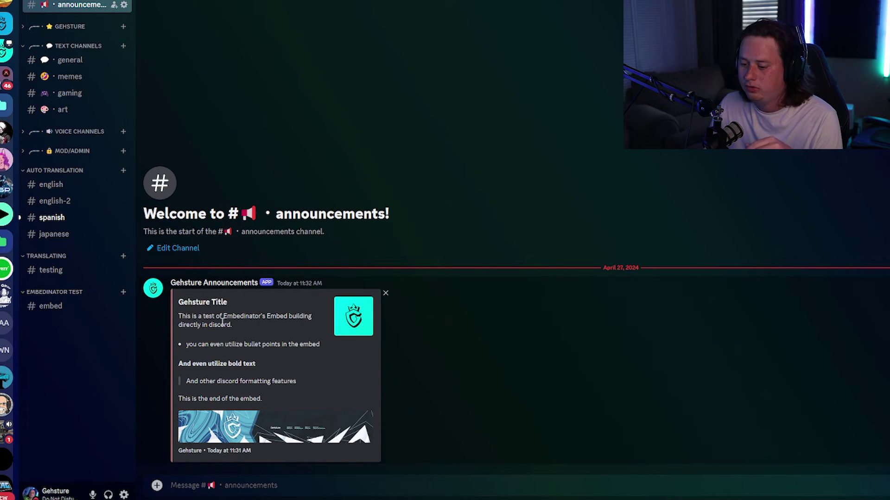
pyautogui.moveTo(189, 313); pyautogui.dragTo(346, 352)
pyautogui.click(305, 374)
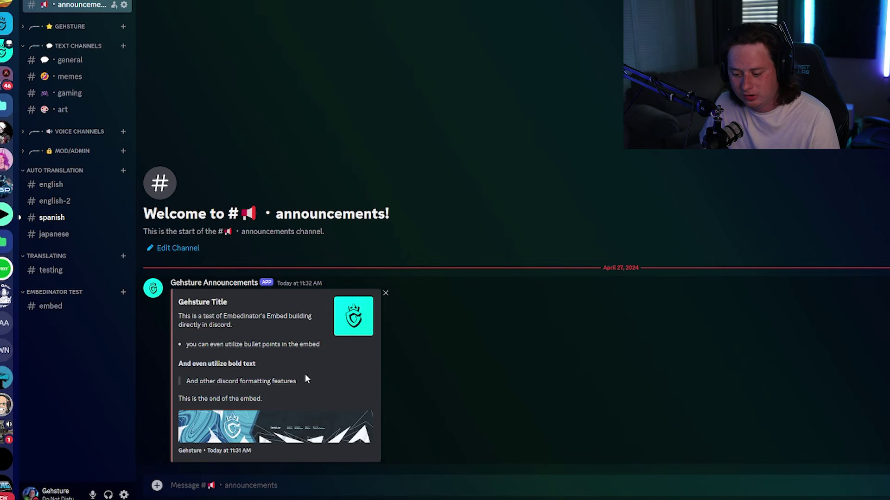
pyautogui.write('/')
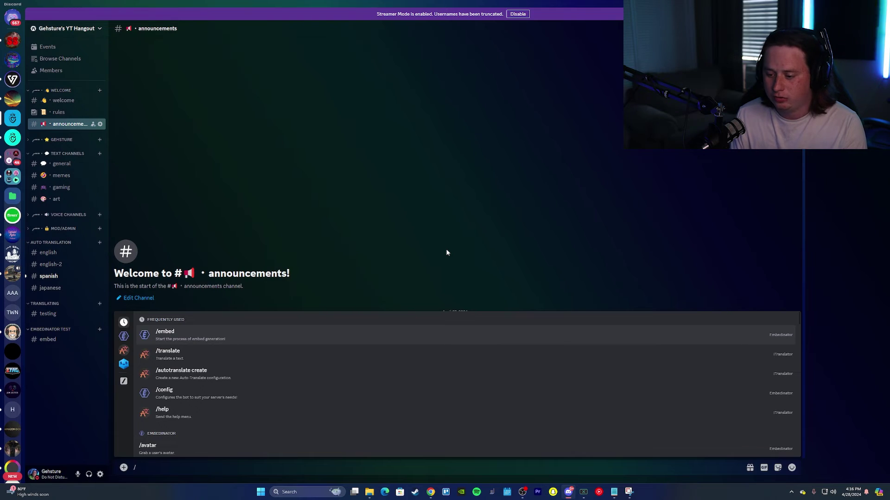
pyautogui.write('embed')
# Run /presets list to show the one saved preset, named Preset
pyautogui.press('BackSpace')
pyautogui.press('BackSpace')
pyautogui.press('BackSpace')
pyautogui.press('BackSpace')
pyautogui.press('BackSpace')
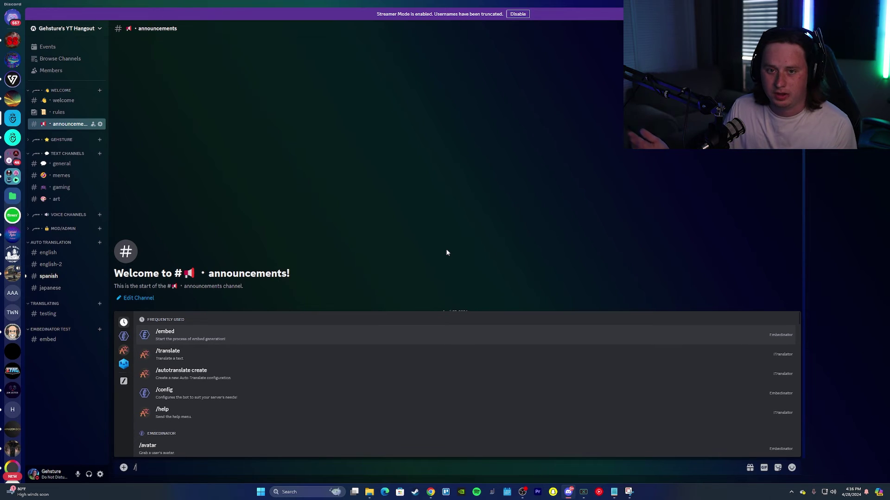
pyautogui.write('prest')
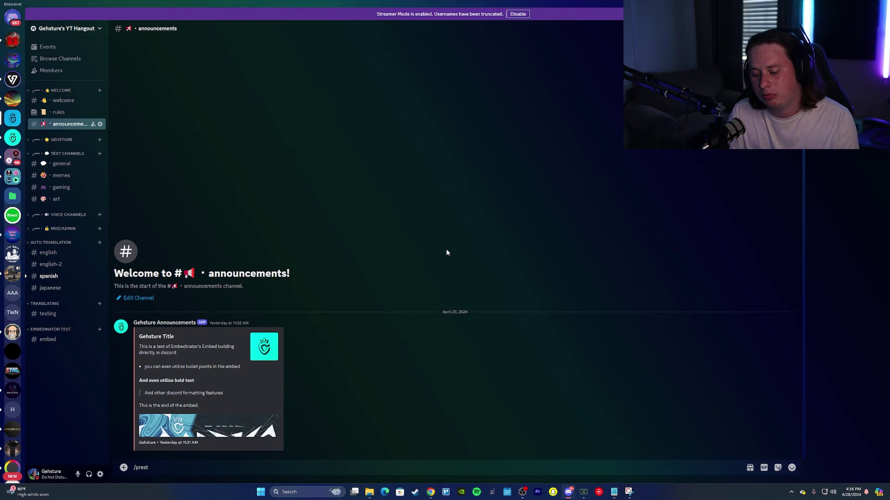
pyautogui.press('BackSpace')
pyautogui.press('Tab')
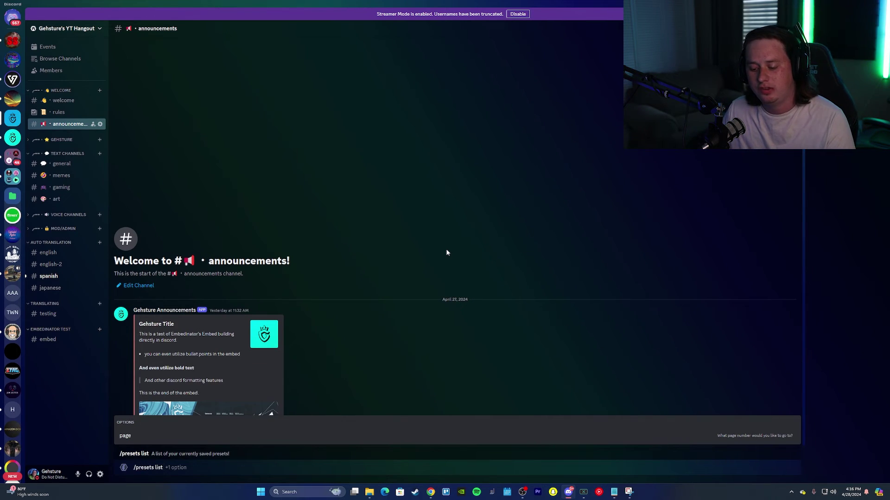
pyautogui.press('Return')
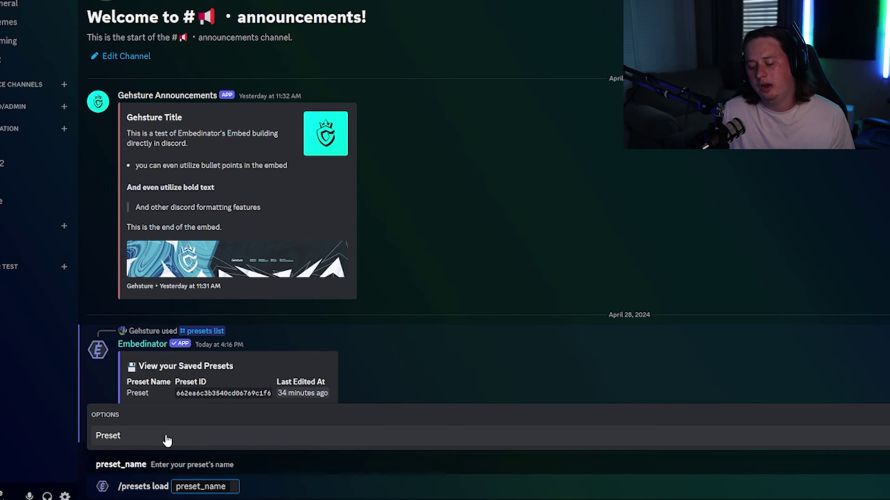
# Load the preset named 'Preset' to bring up the Preset Test embed
pyautogui.click(166, 436)
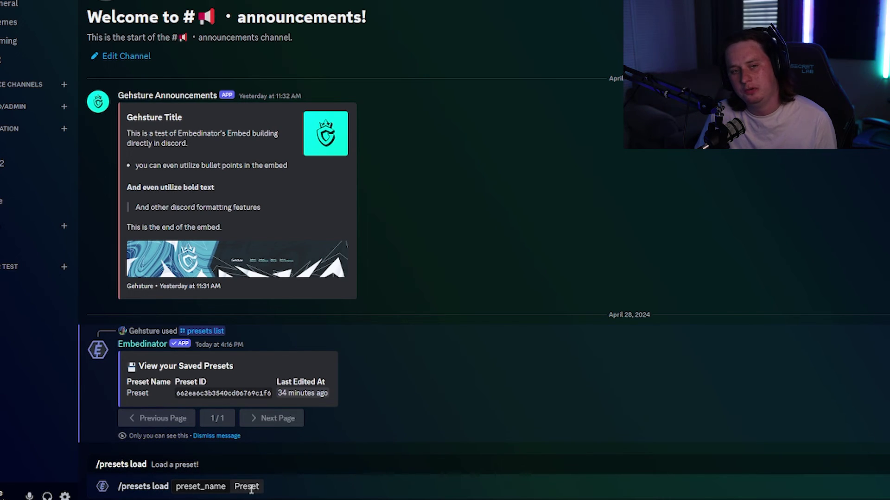
pyautogui.press('Return')
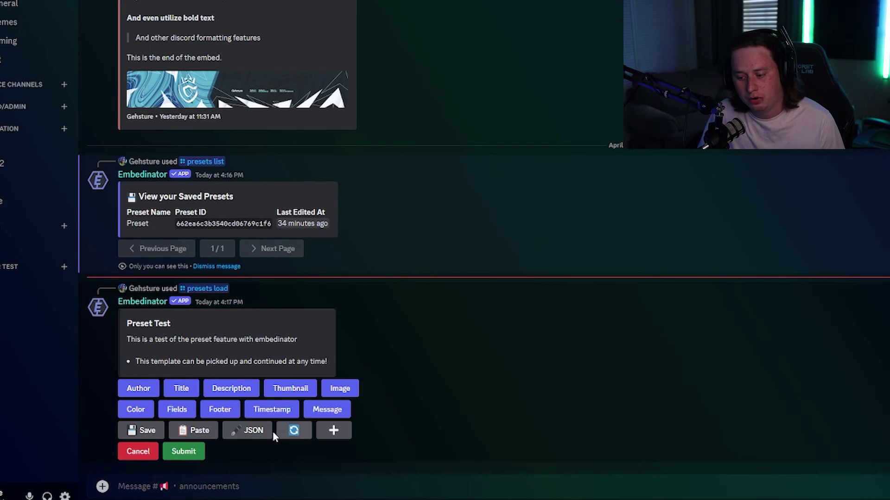
pyautogui.moveTo(328, 362); pyautogui.dragTo(124, 343)
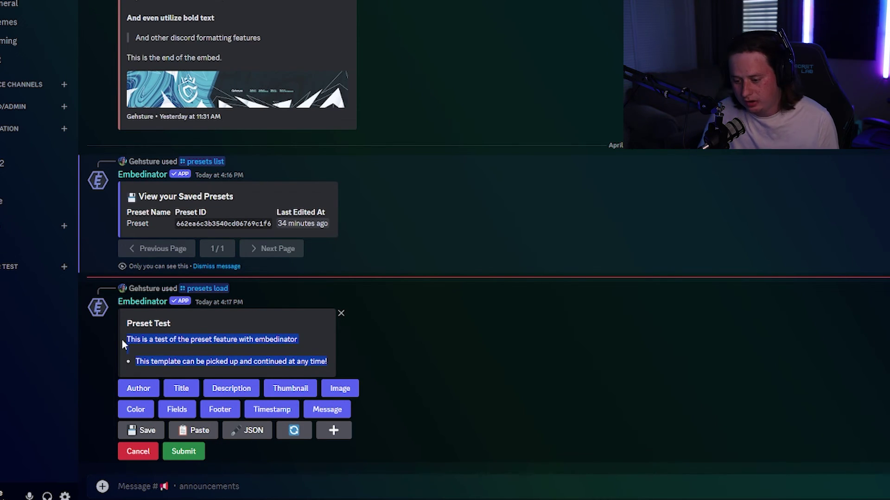
pyautogui.click(176, 343)
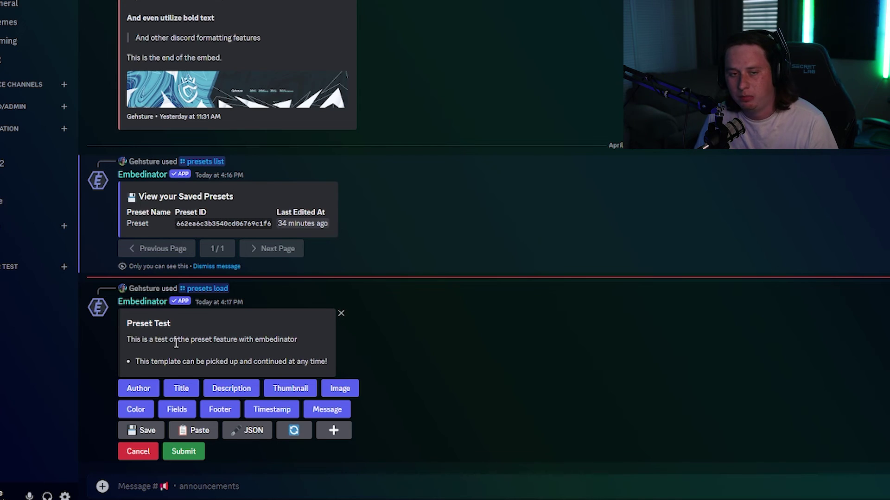